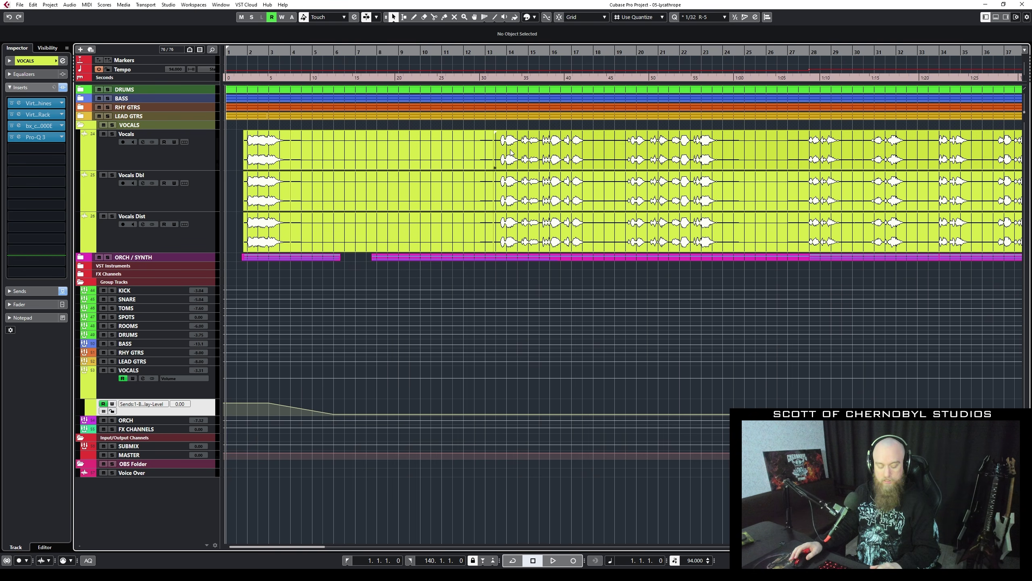
- Expand the LEAD GTRS, RHY GTRS, BASS and ORCH / SYNTH folder tracks and look over the arrangement
scroll(511, 152, right, 10)
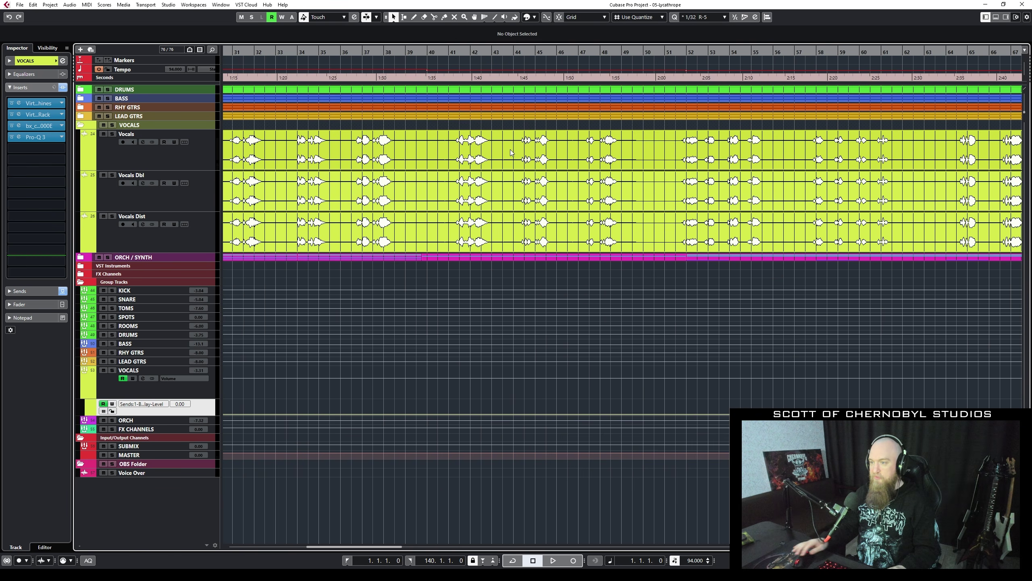
scroll(511, 152, left, 10)
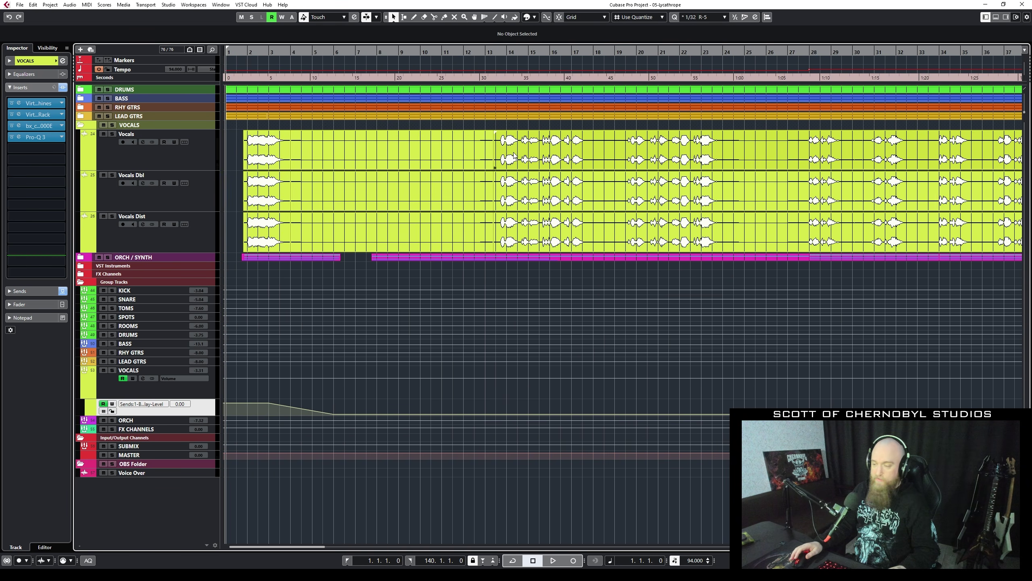
click(81, 116)
click(81, 107)
click(81, 98)
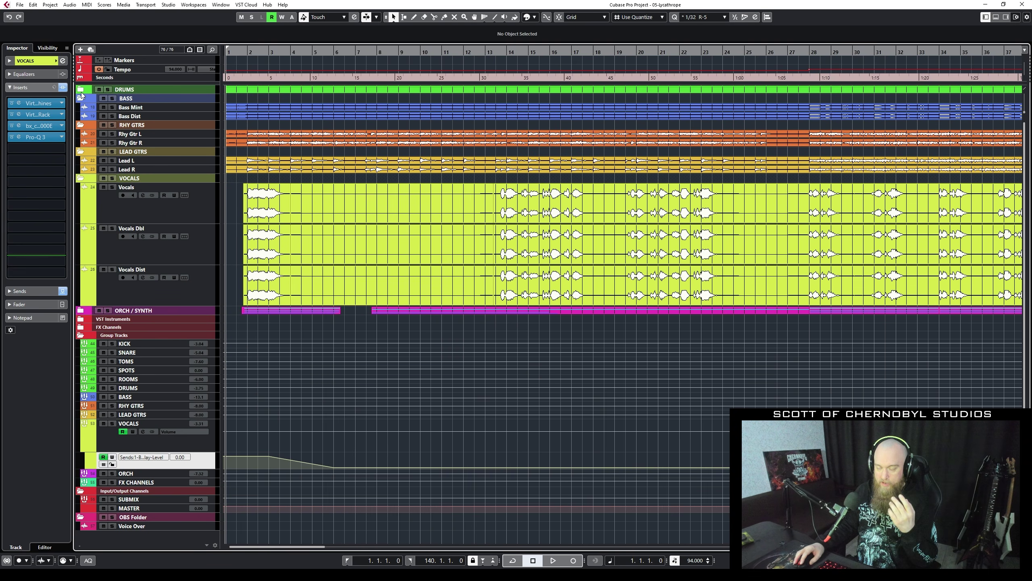
click(81, 311)
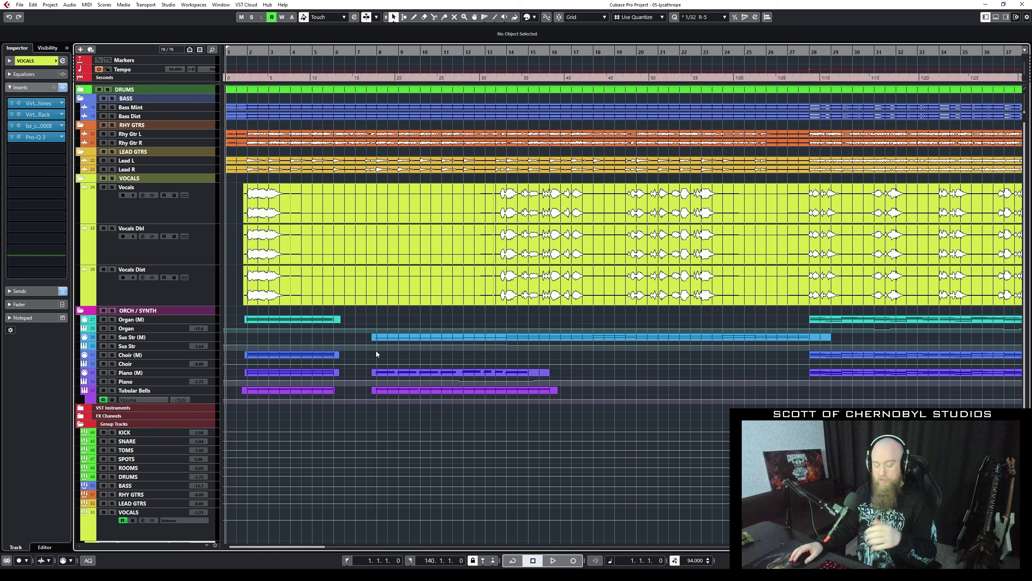
scroll(427, 358, right, 15)
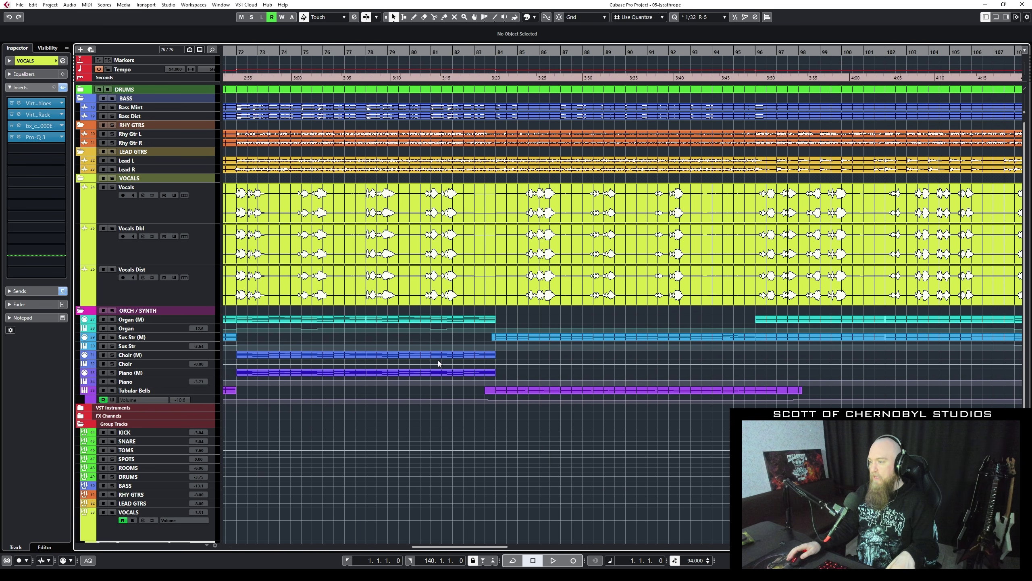
scroll(438, 359, left, 15)
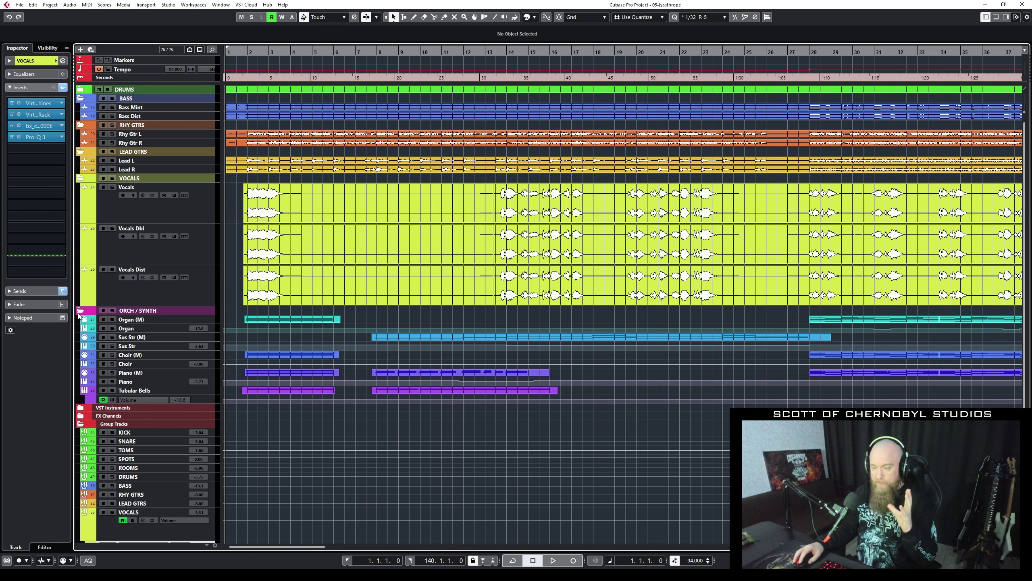
- Solo the Vocals track and listen to its verse entry starting just before bar 14
click(231, 209)
key(s)
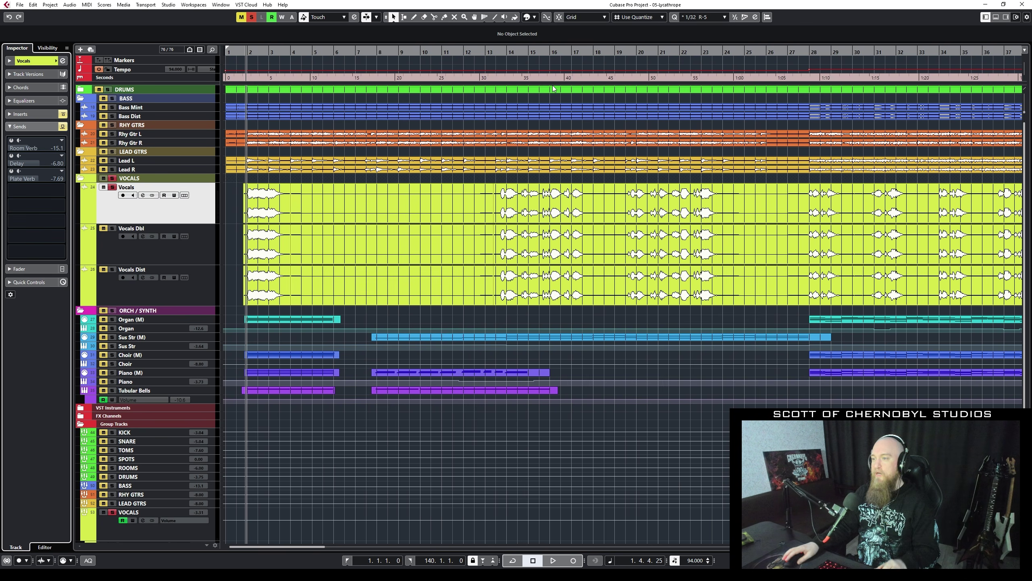
click(499, 53)
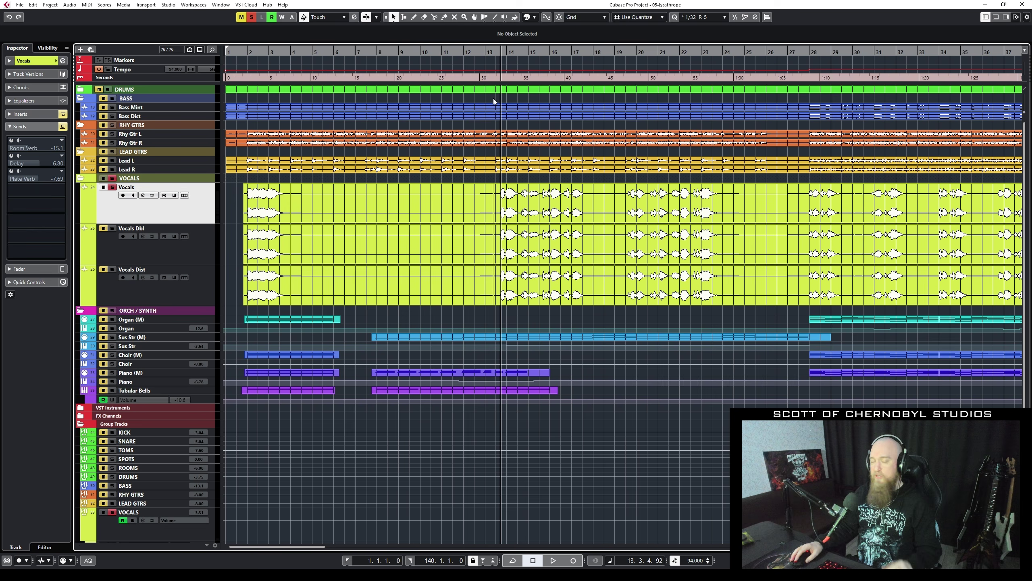
key(space)
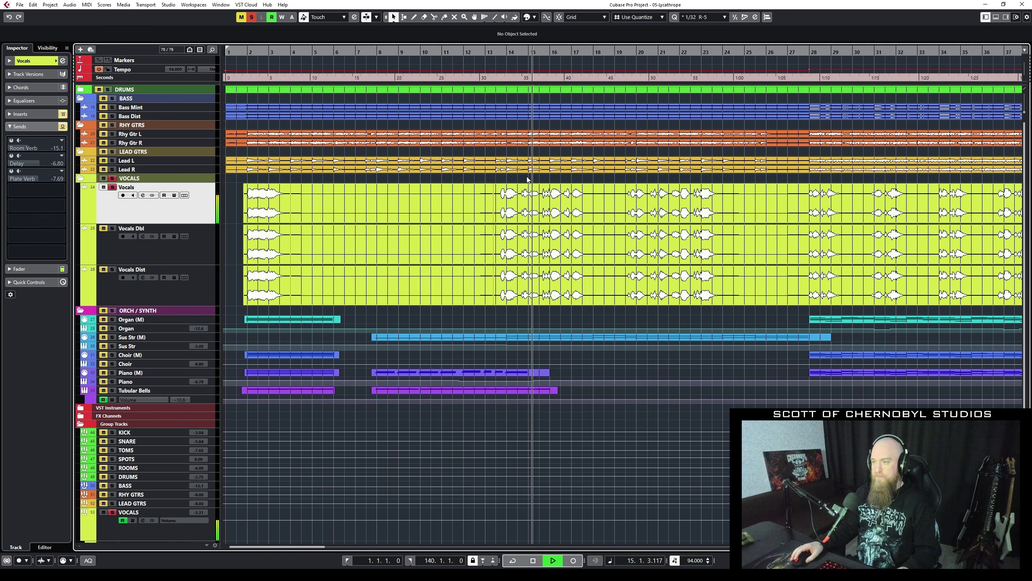
key(f)
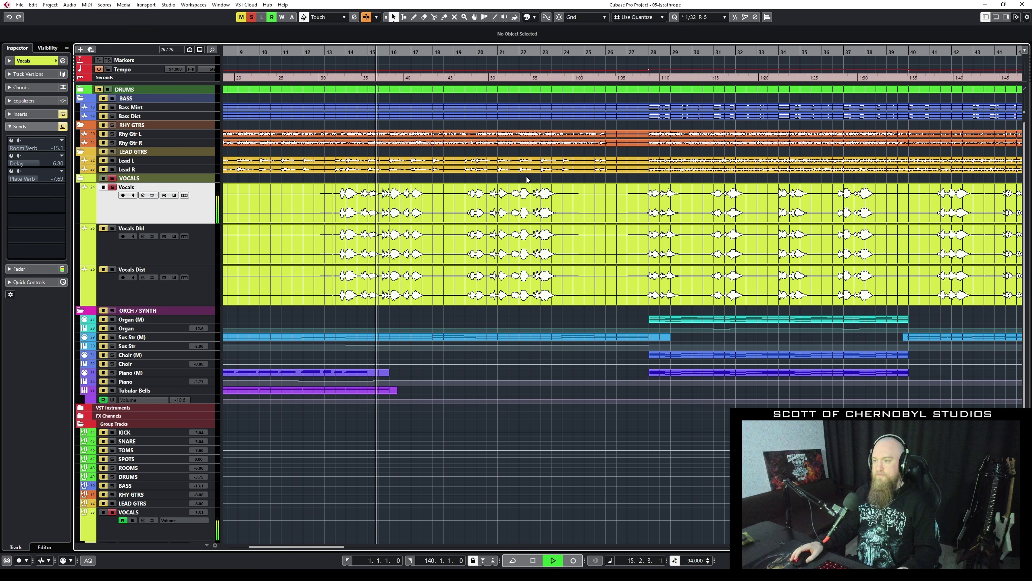
click(443, 168)
key(space)
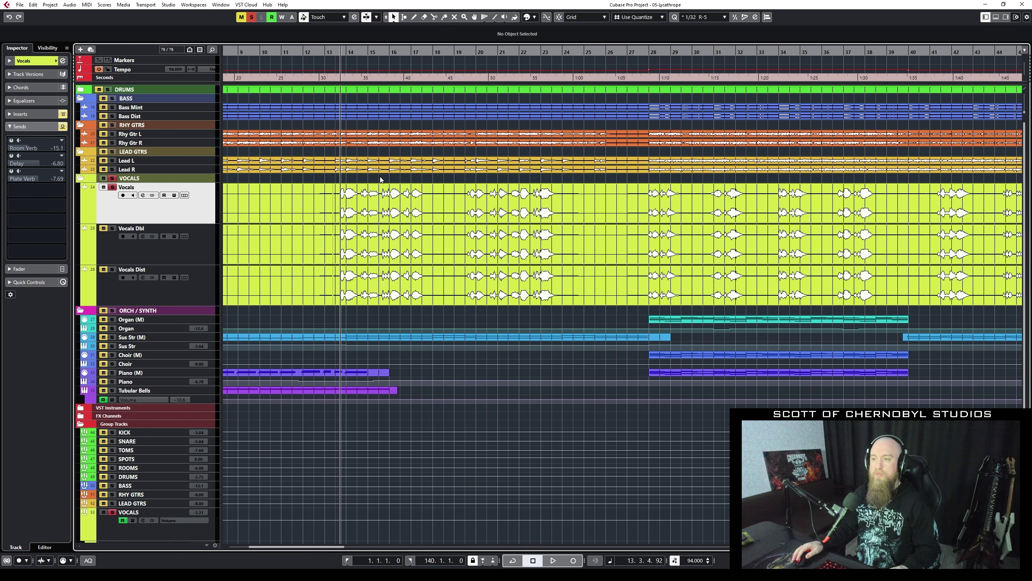
scroll(380, 177, left, 5)
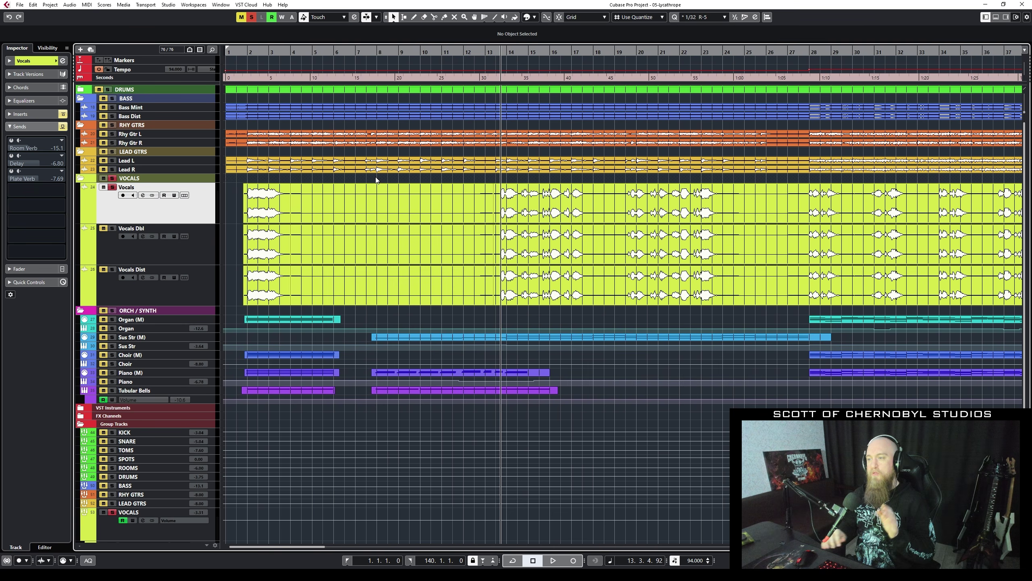
key(space)
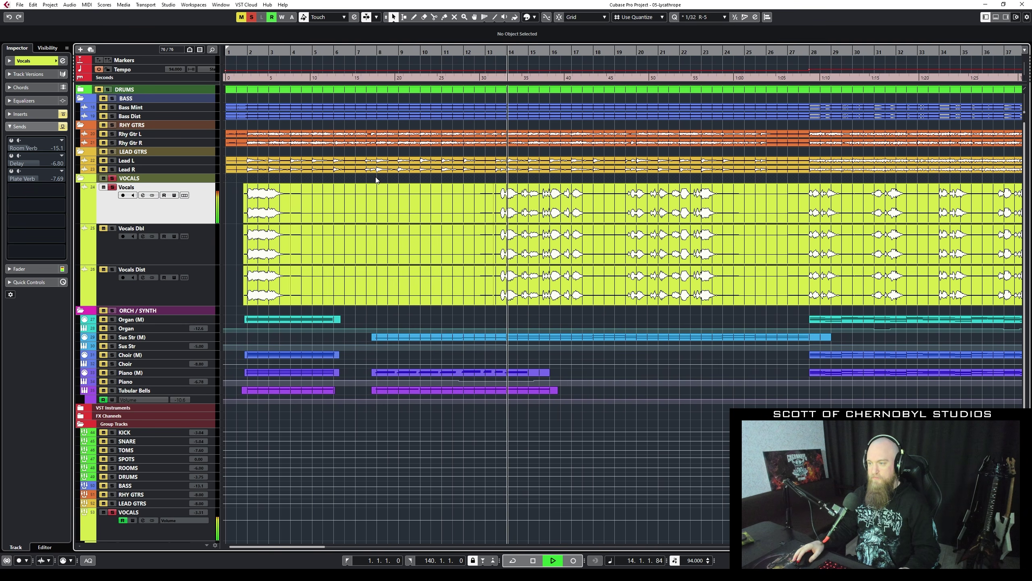
key(space)
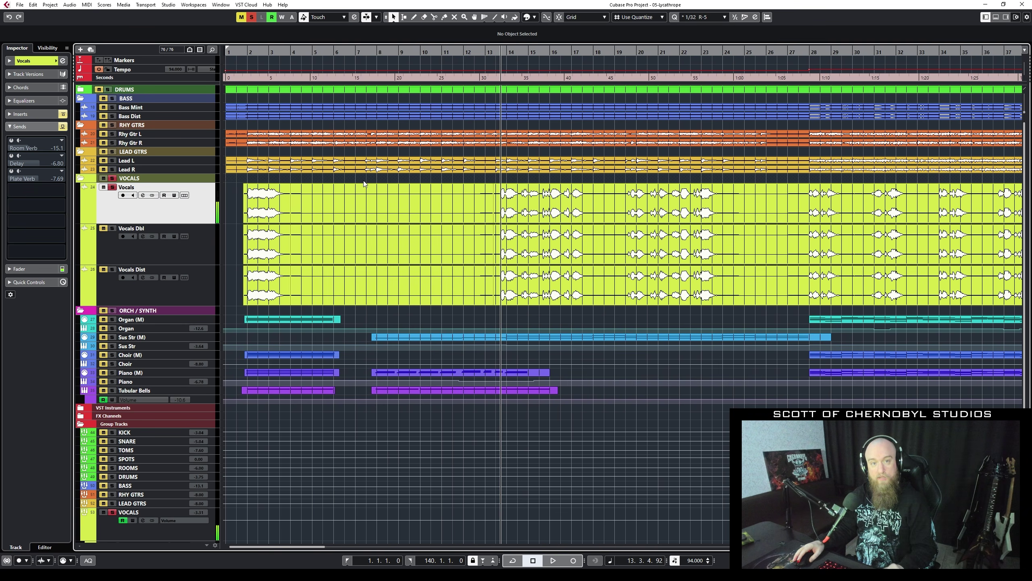
- Play the verse in the full, unsoloed mix with the VOCALS group track selected
key(space)
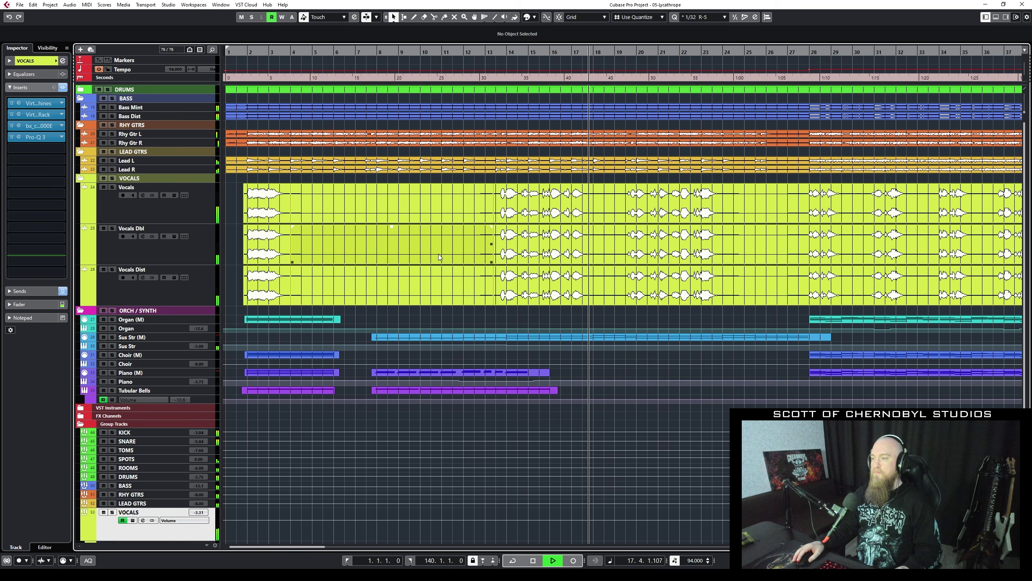
key(f)
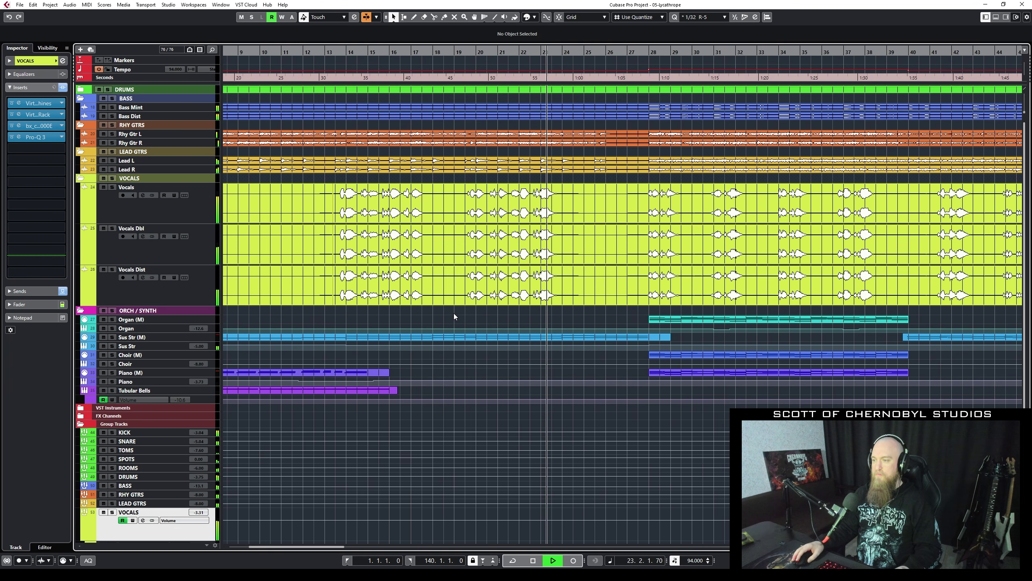
key(space)
- Play the full mix starting just before bar 28, where the organ, choir and piano parts enter
scroll(480, 320, right, 5)
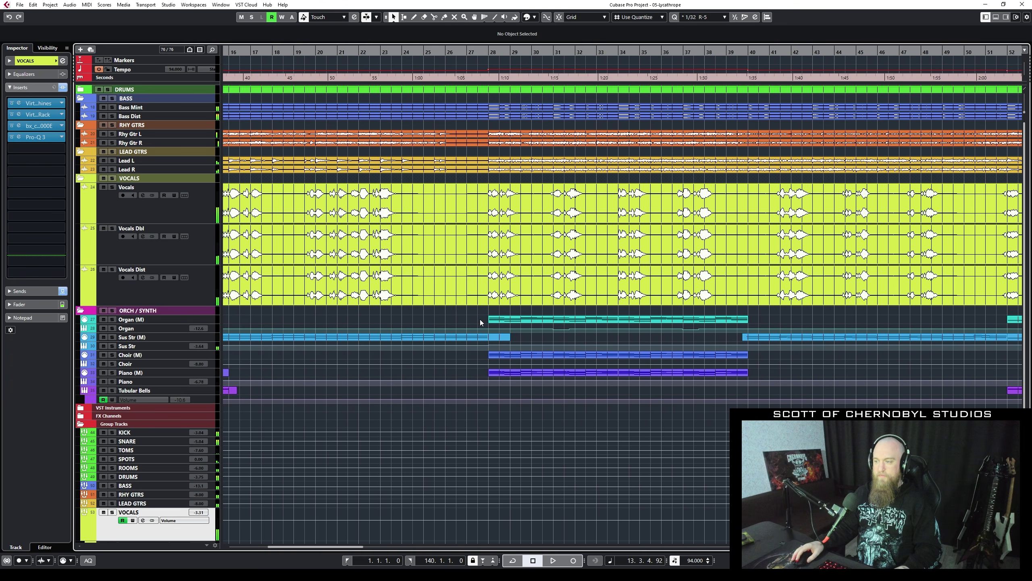
click(325, 311)
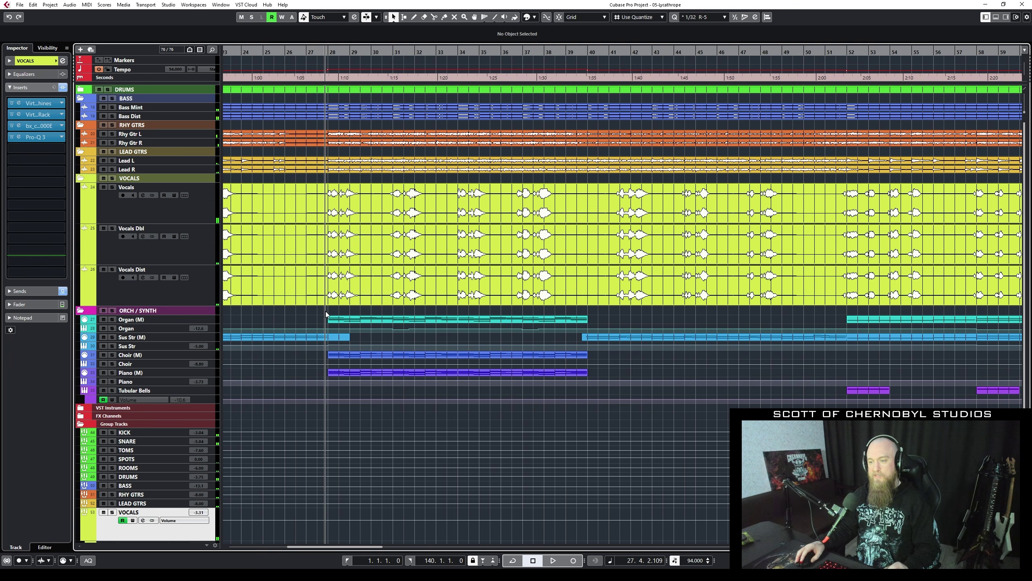
key(space)
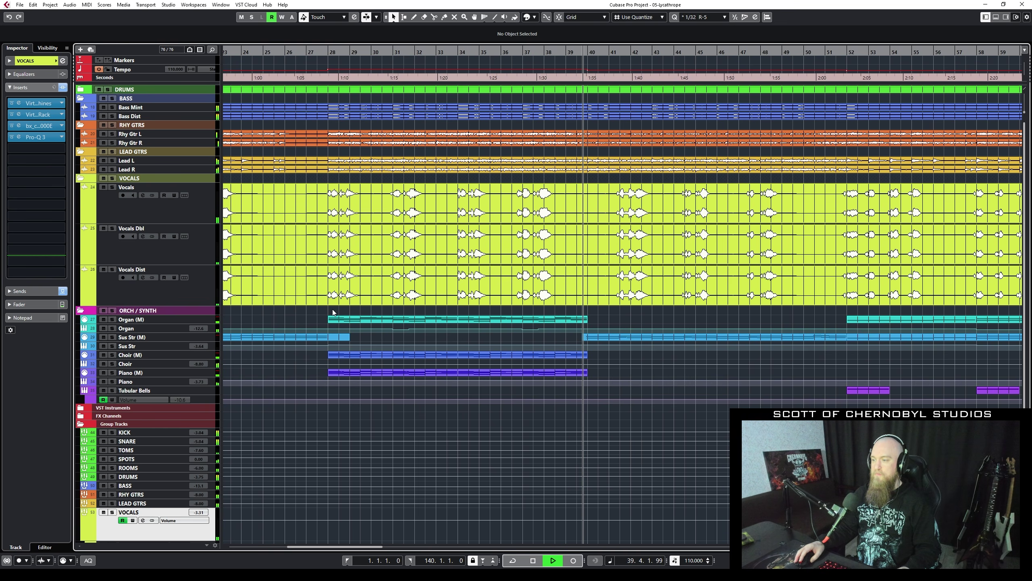
key(space)
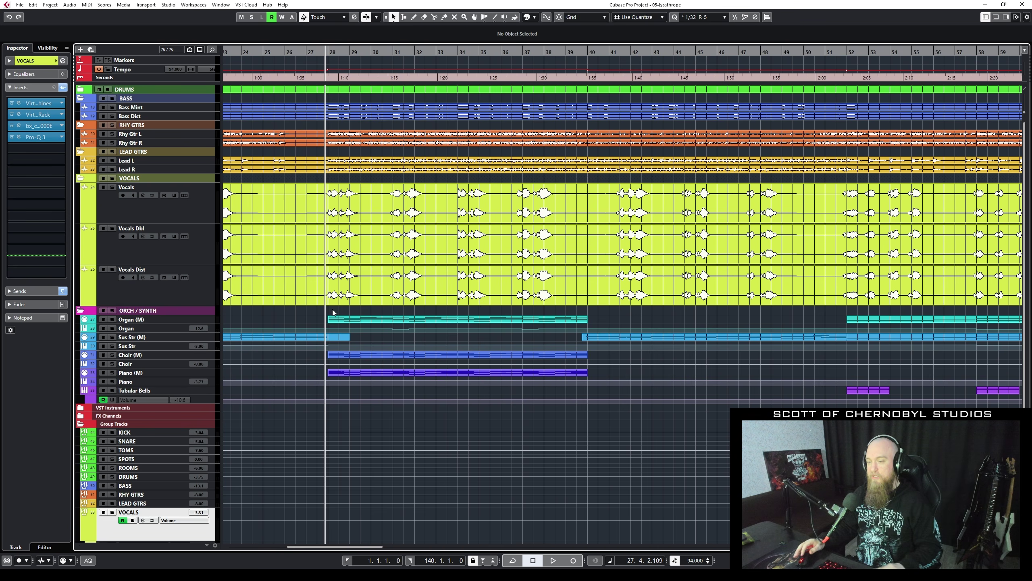
- Solo the Vocals track, show its inserts and open its Pro-Q 3 equalizer
scroll(330, 310, left, 10)
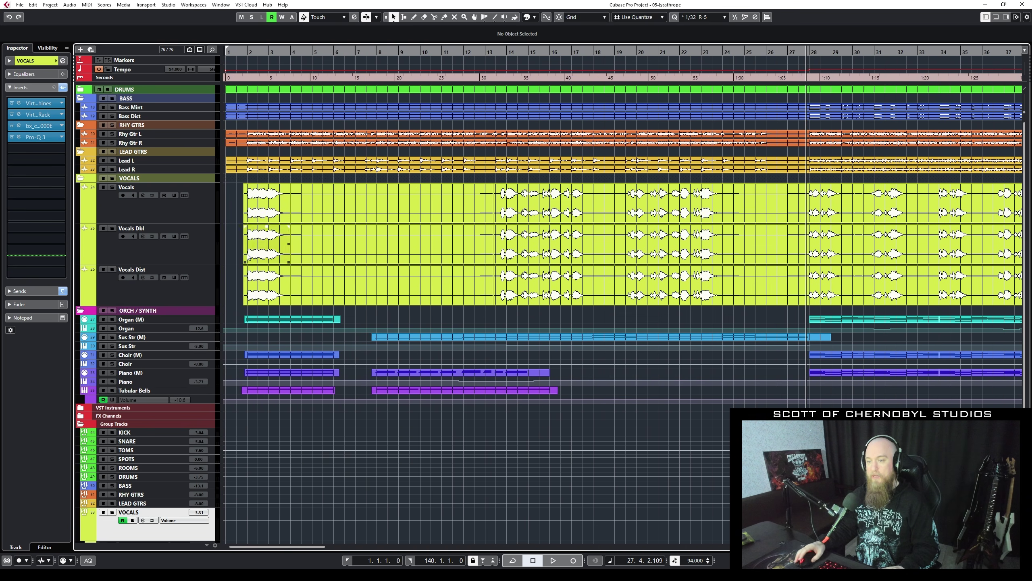
click(211, 214)
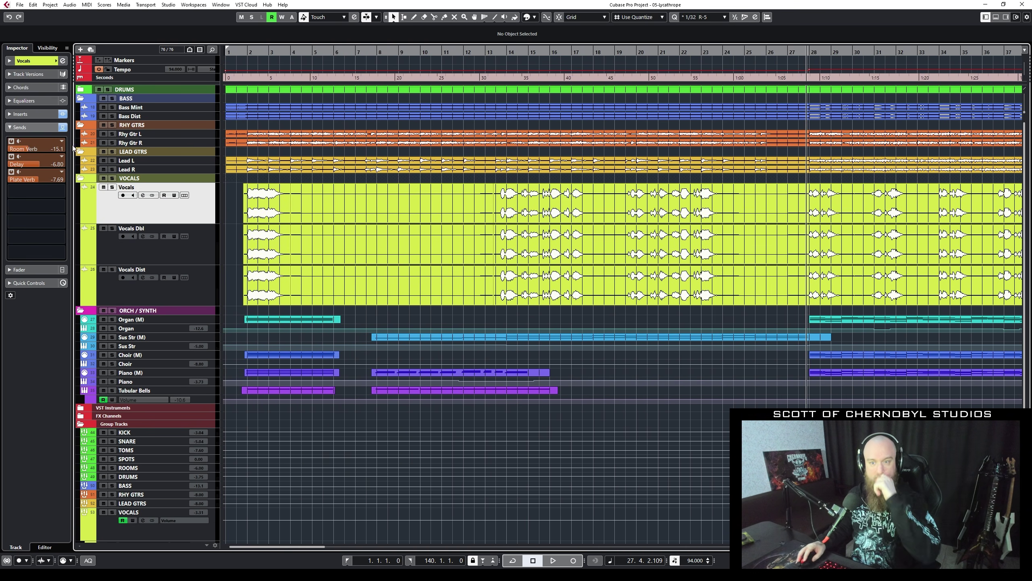
click(40, 114)
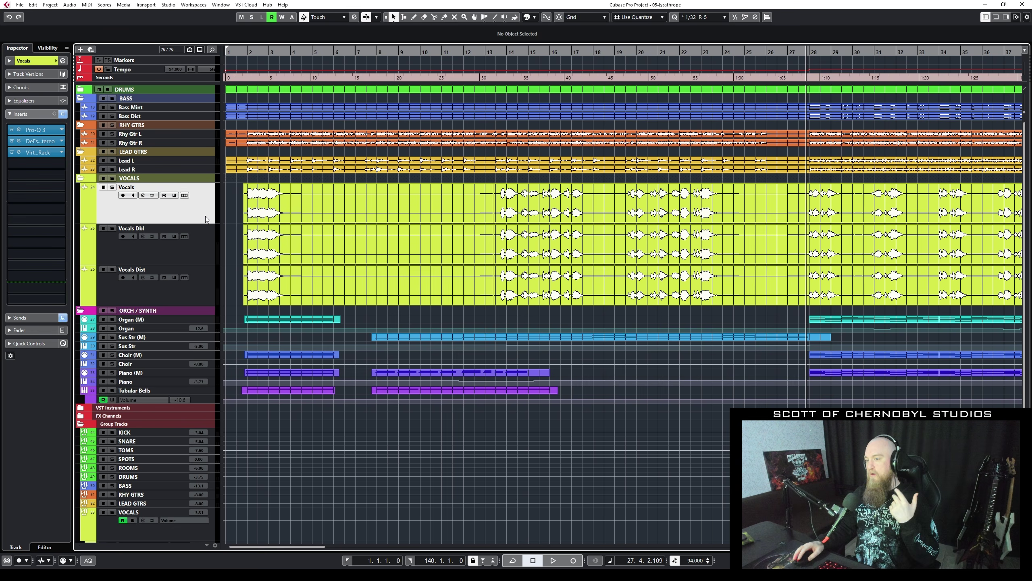
key(s)
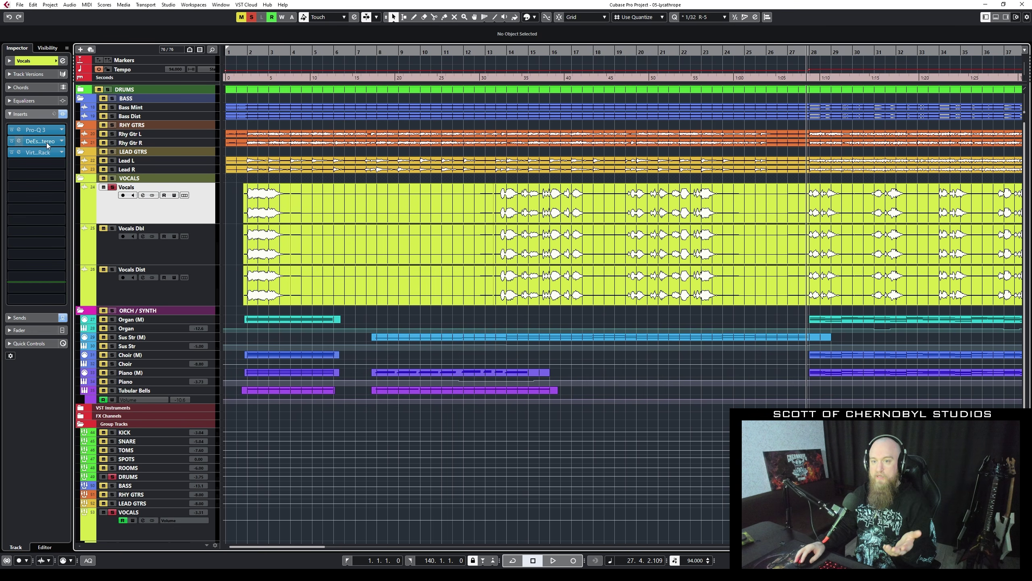
click(44, 129)
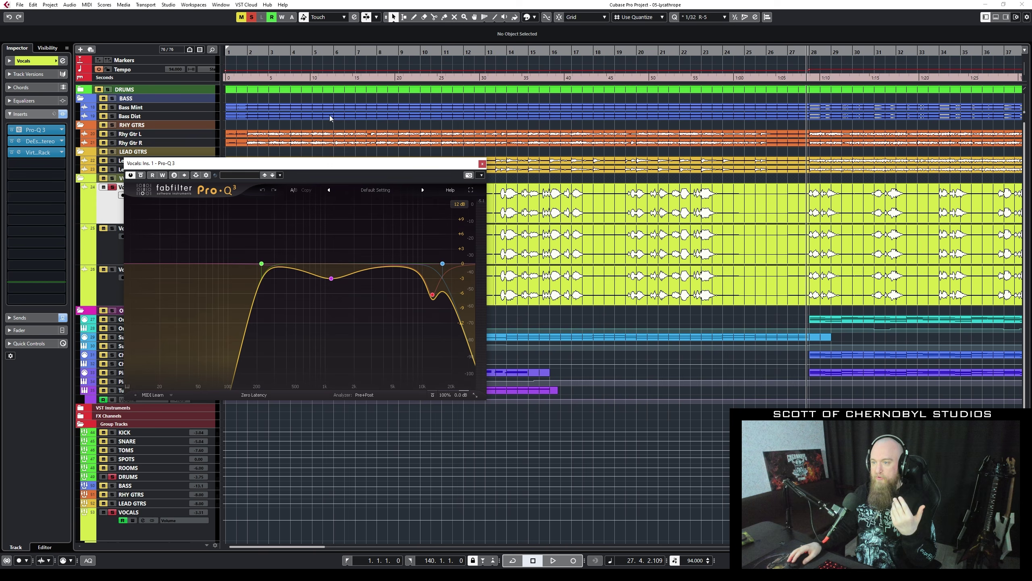
- Play the vocal intro with the Pro-Q 3 analyzer in view and bypass the two inserts after it
drag(342, 163, 387, 162)
scroll(246, 174, down, 5)
key(space)
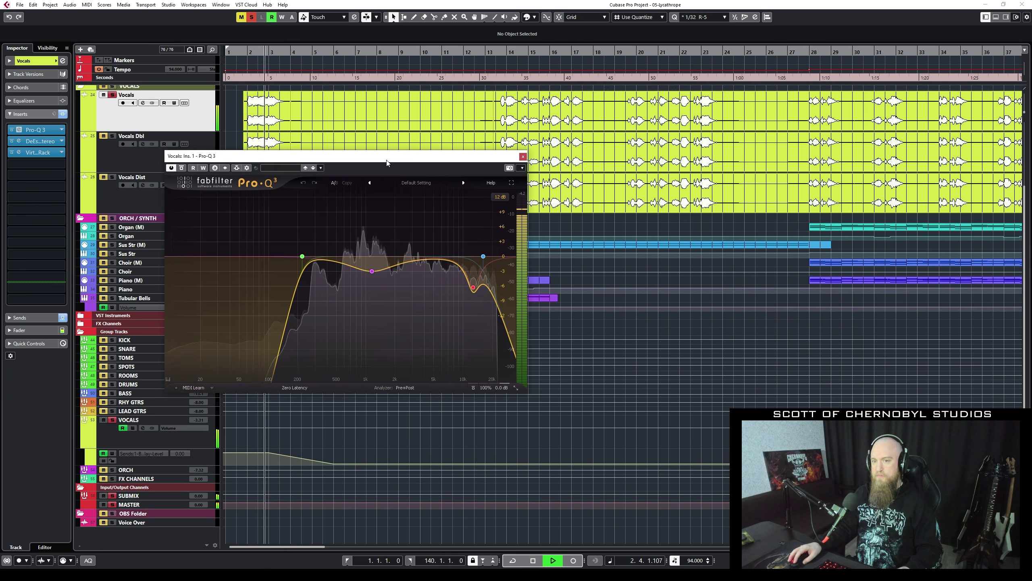
key(space)
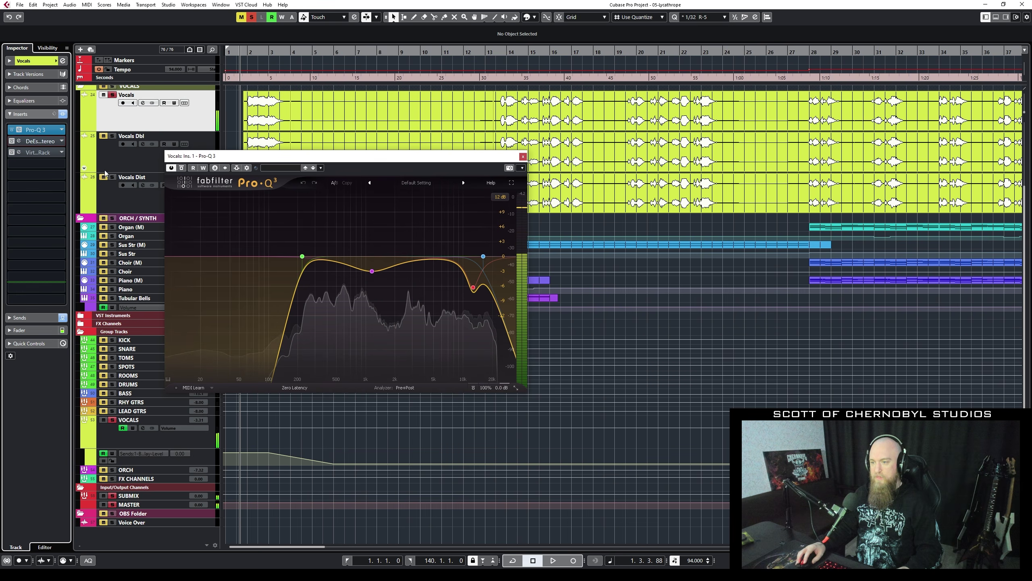
- Deepen the Pro-Q 3 bell cut near 1.16 kHz to about -4.5 dB while the soloed vocal plays
mouse_move(467, 270)
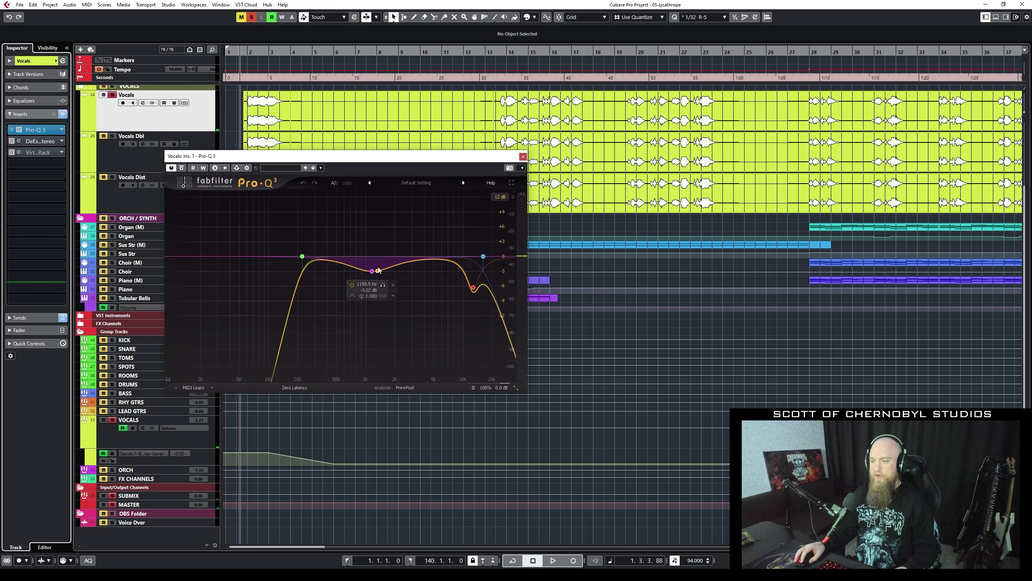
key(space)
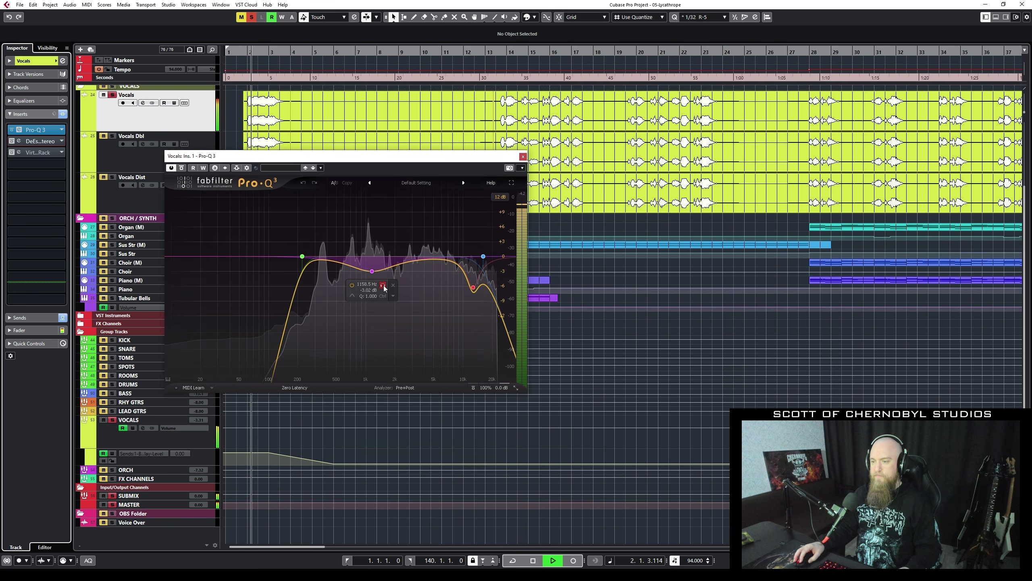
drag(371, 272, 372, 278)
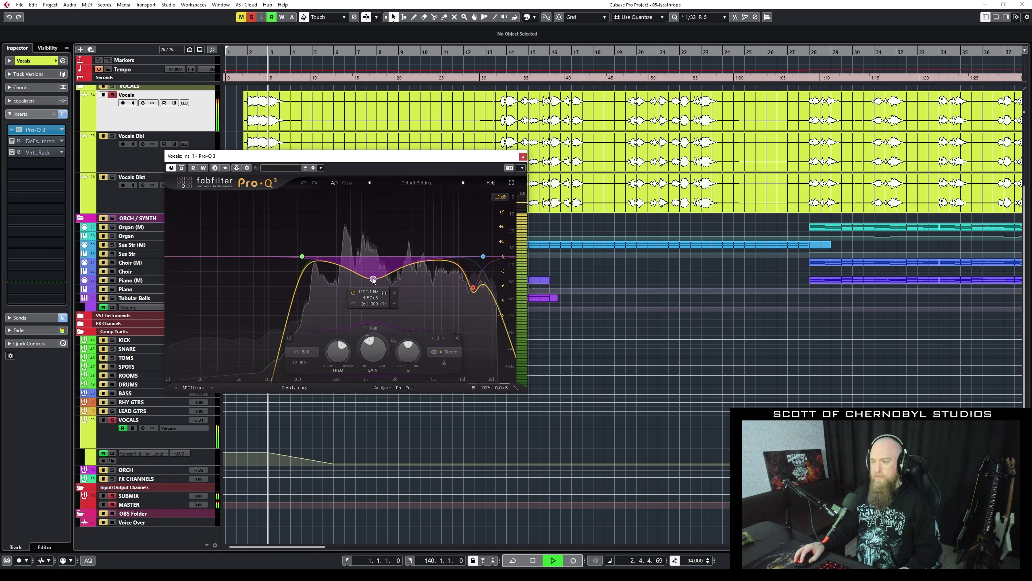
key(space)
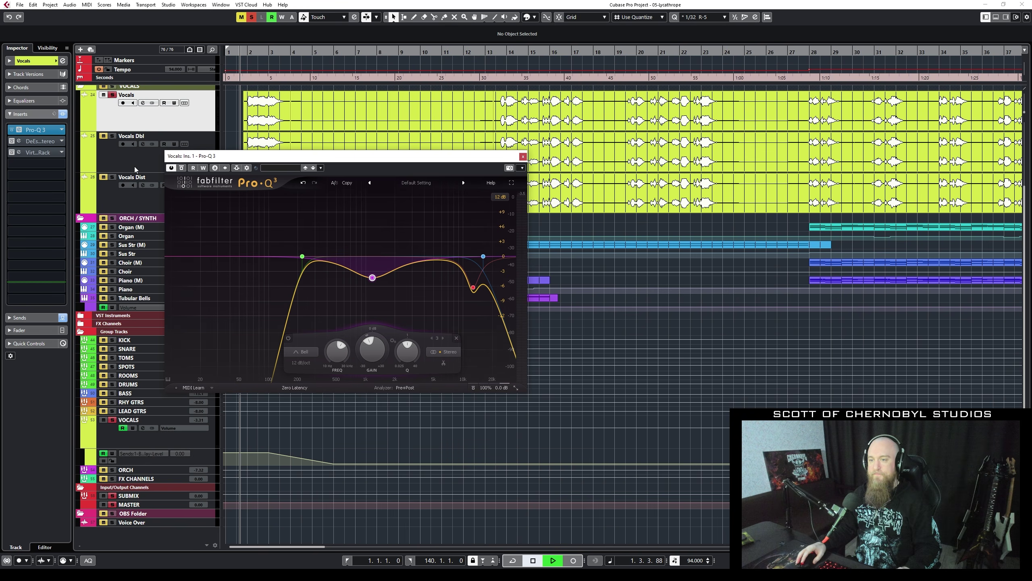
- Listen to the equalized vocal in the intro and in the verse just before bar 14
key(space)
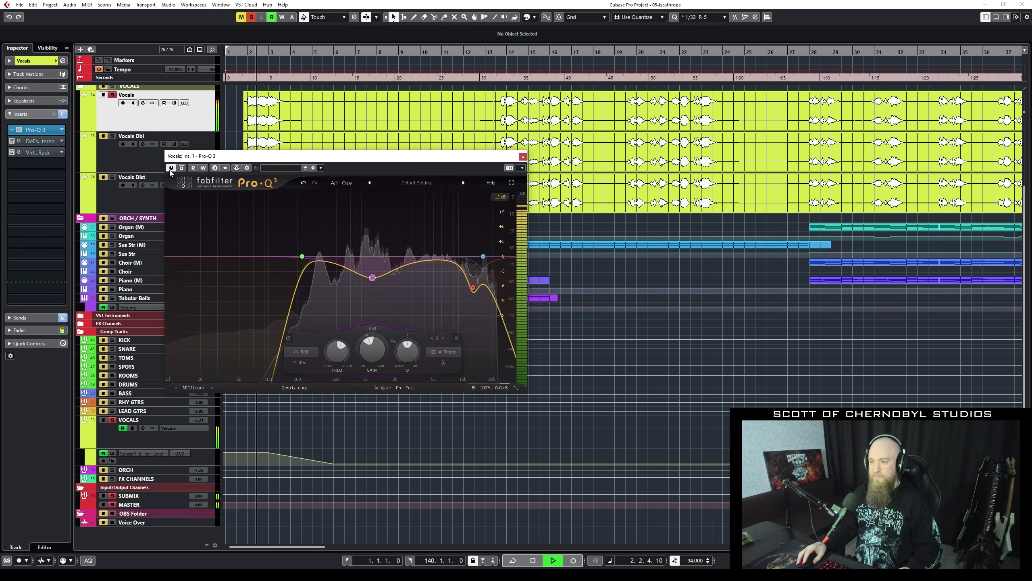
key(space)
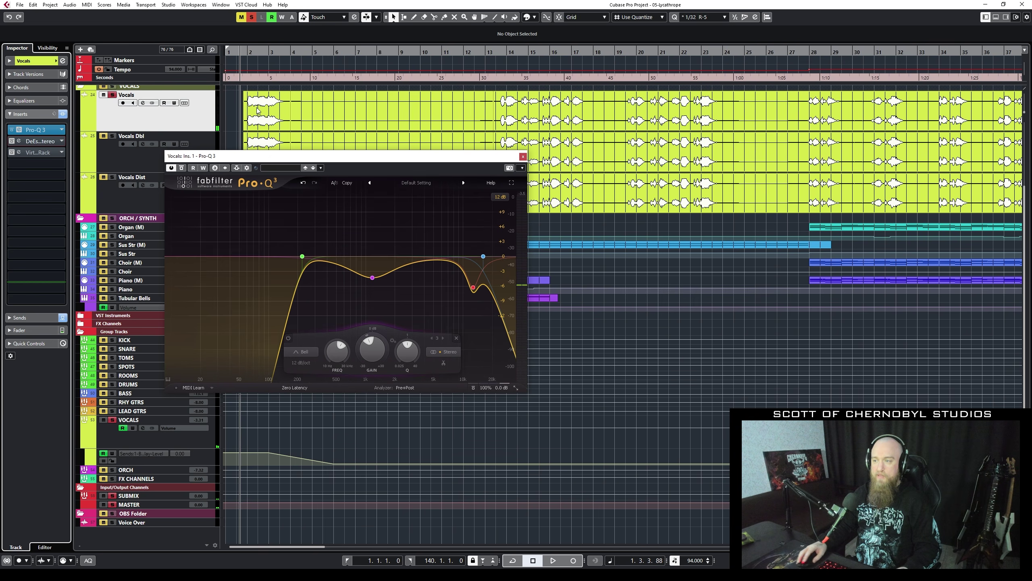
click(520, 55)
key(space)
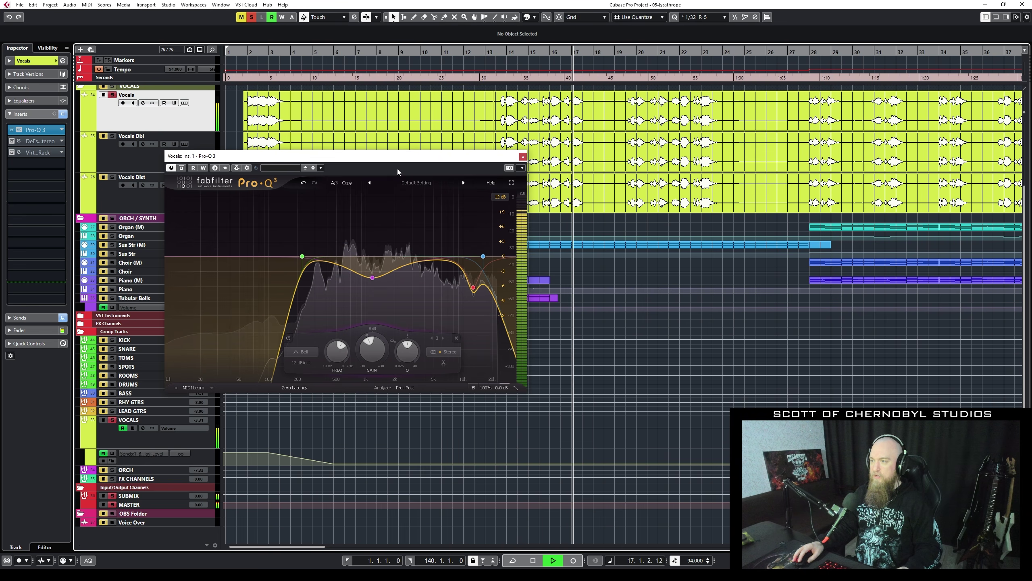
key(space)
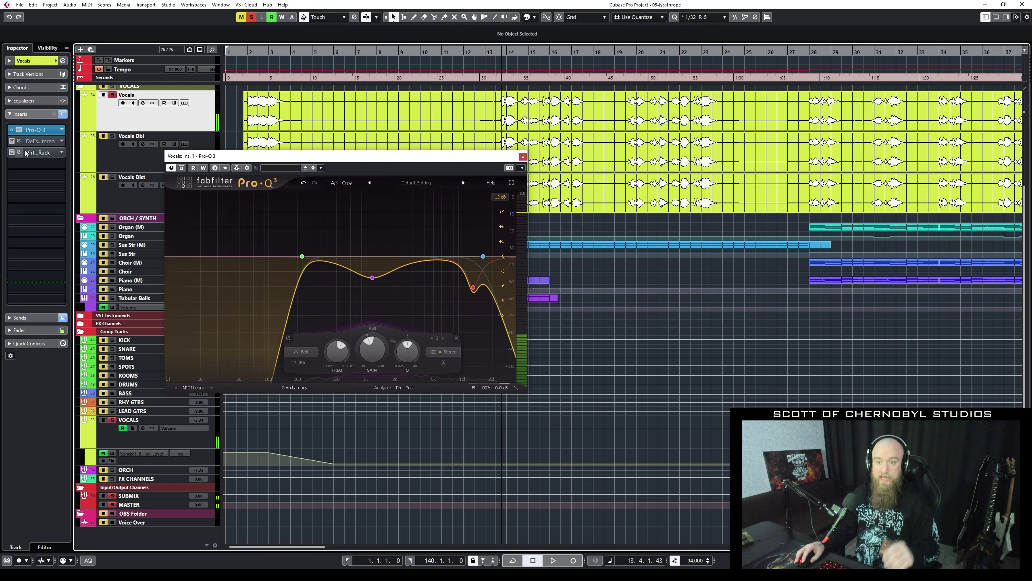
- Reactivate the DeEsser on the Vocals track, audition the verse with its meters in view, and close its window
click(12, 142)
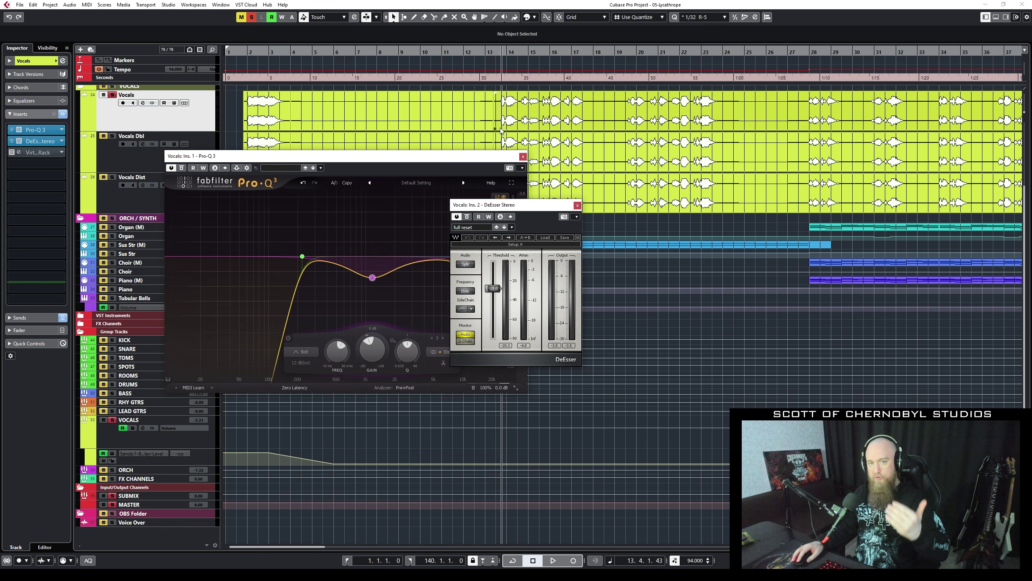
key(space)
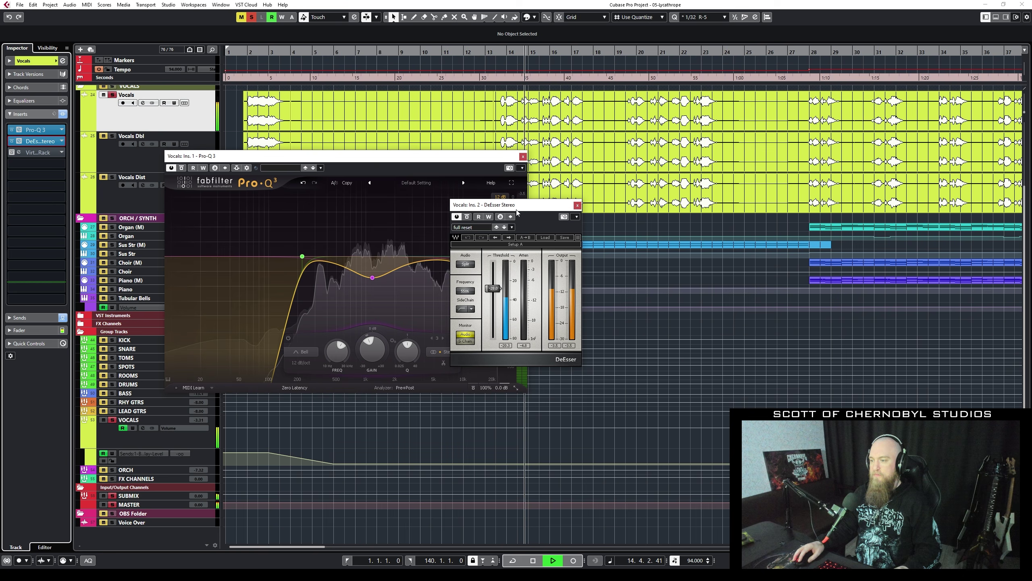
key(space)
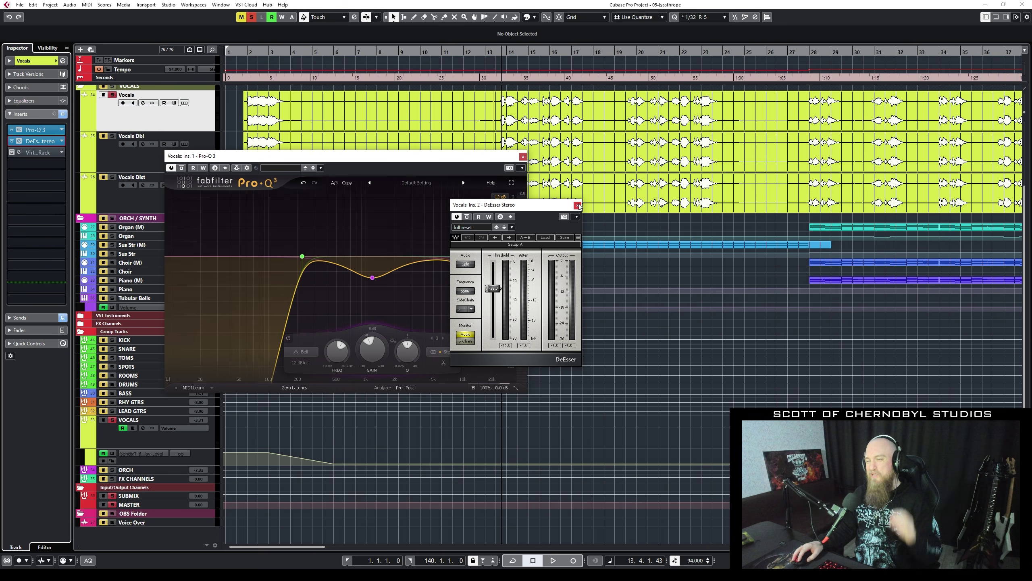
click(577, 205)
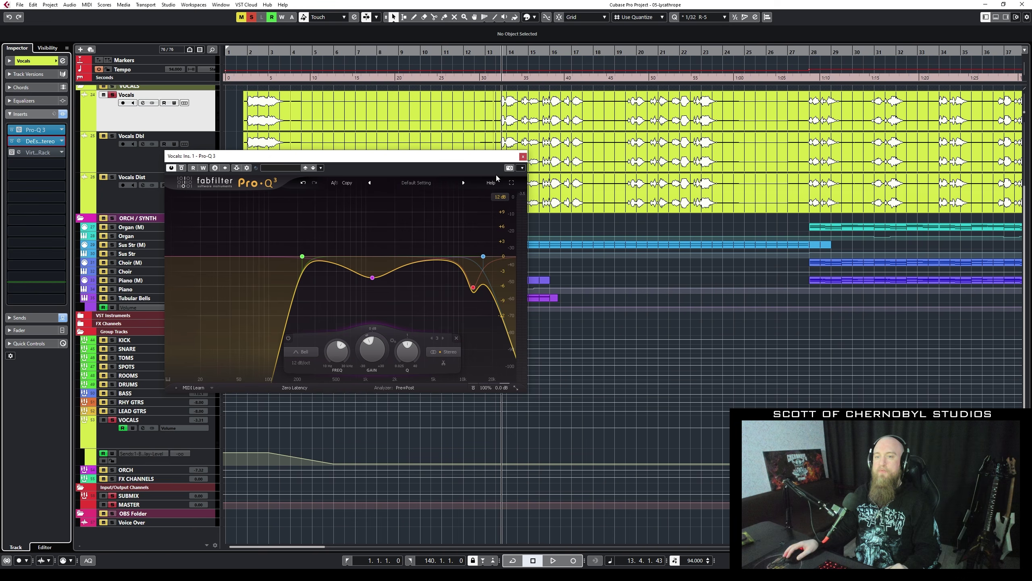
- Reactivate and open the Virtual Mix Rack on the Vocals track, clearing the Pro-Q 3 window and moving the rack off the verse waveforms
click(36, 153)
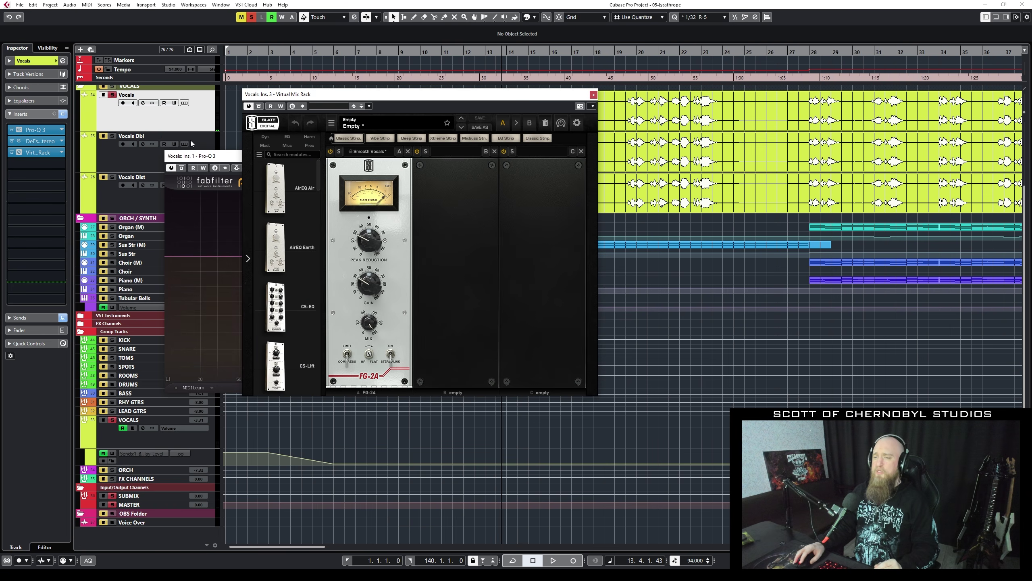
click(203, 156)
drag(399, 157, 365, 155)
click(489, 154)
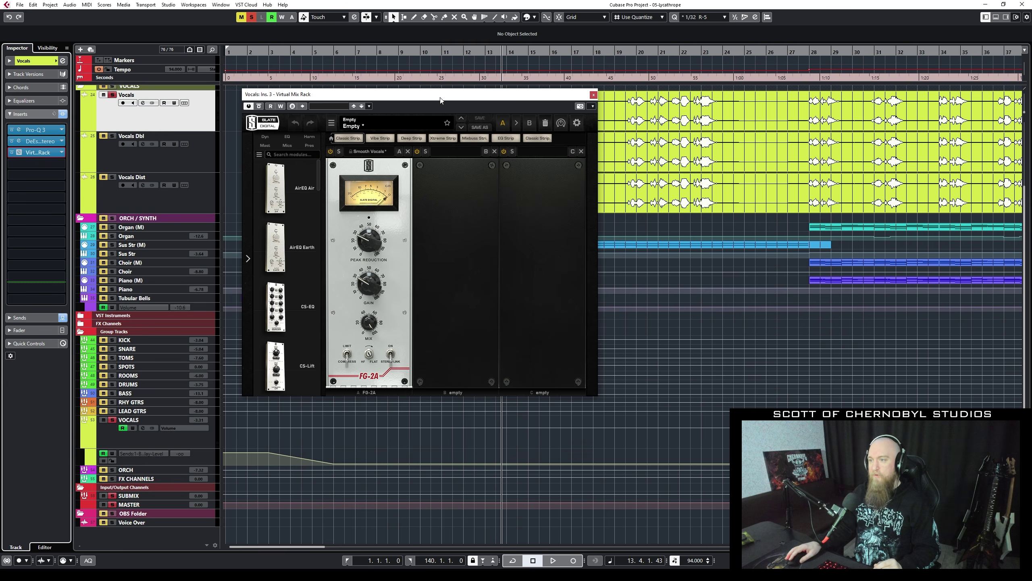
drag(436, 97, 336, 112)
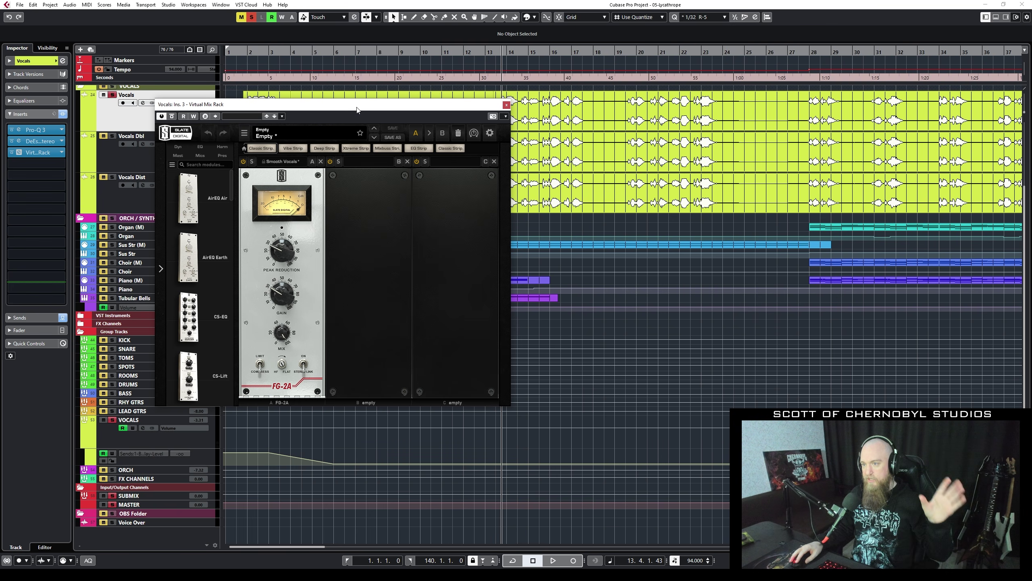
drag(356, 108, 341, 129)
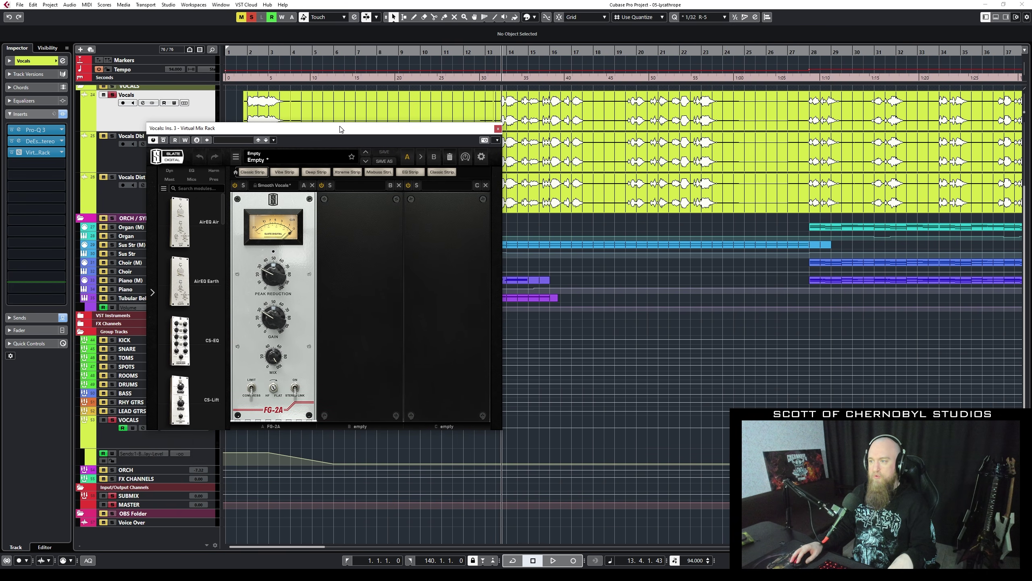
- Play the verse while comparing the FG-2A compressor bypassed and active, and close the Virtual Mix Rack
key(space)
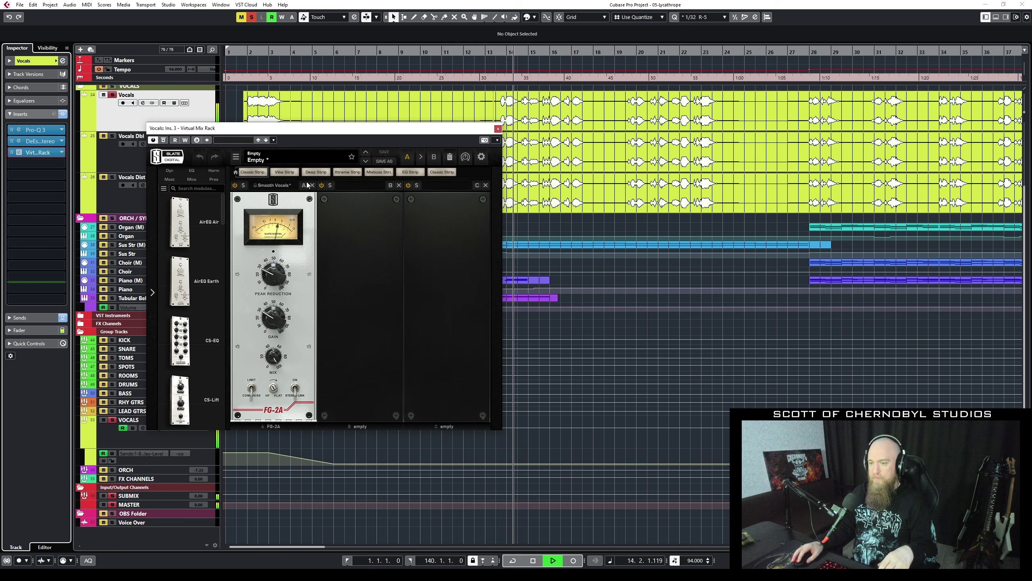
click(236, 185)
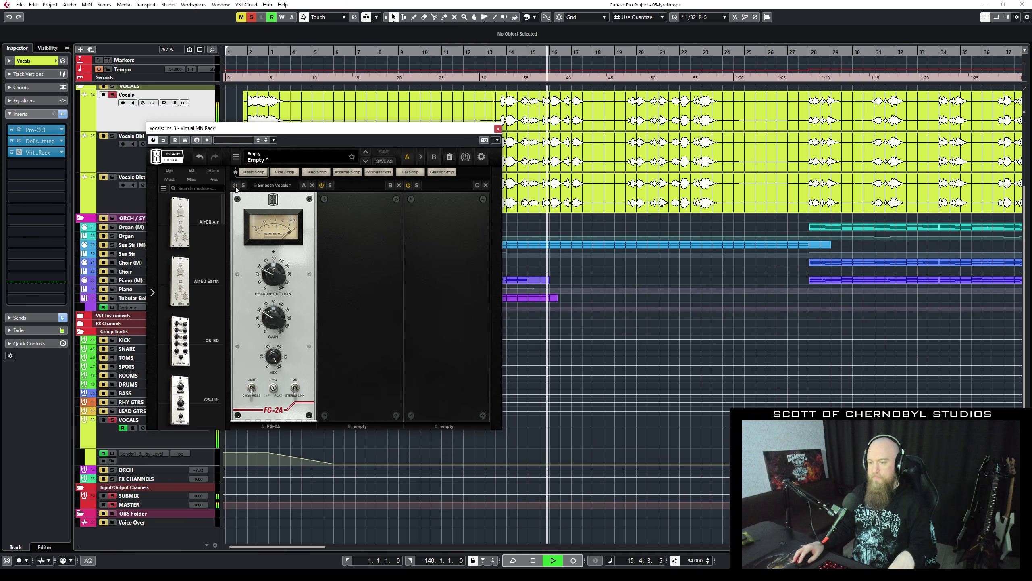
click(236, 187)
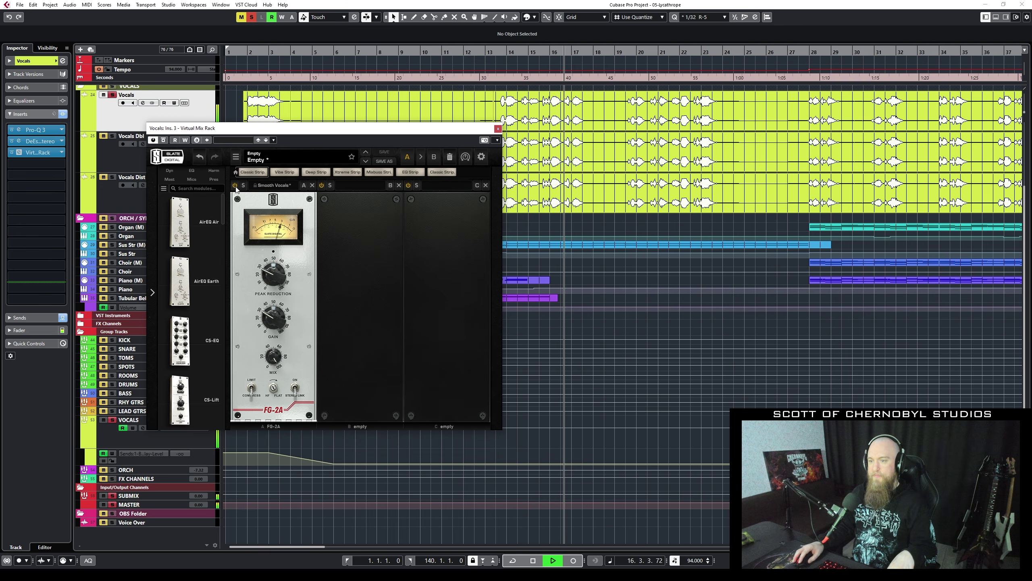
key(space)
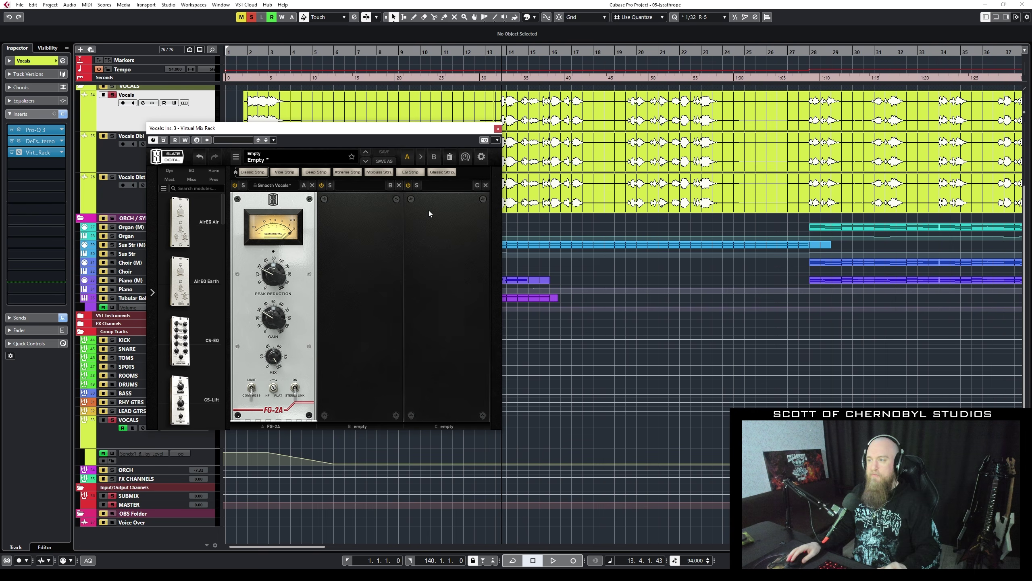
click(498, 129)
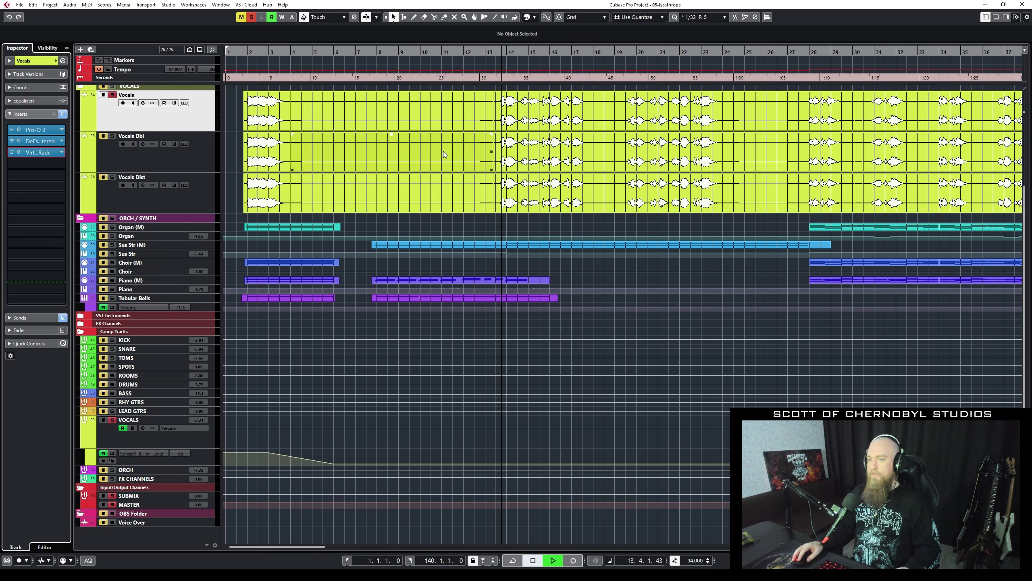
- Compare the soloed Vocals track in the verse with its whole insert chain active and bypassed, leaving the inserts active
key(space)
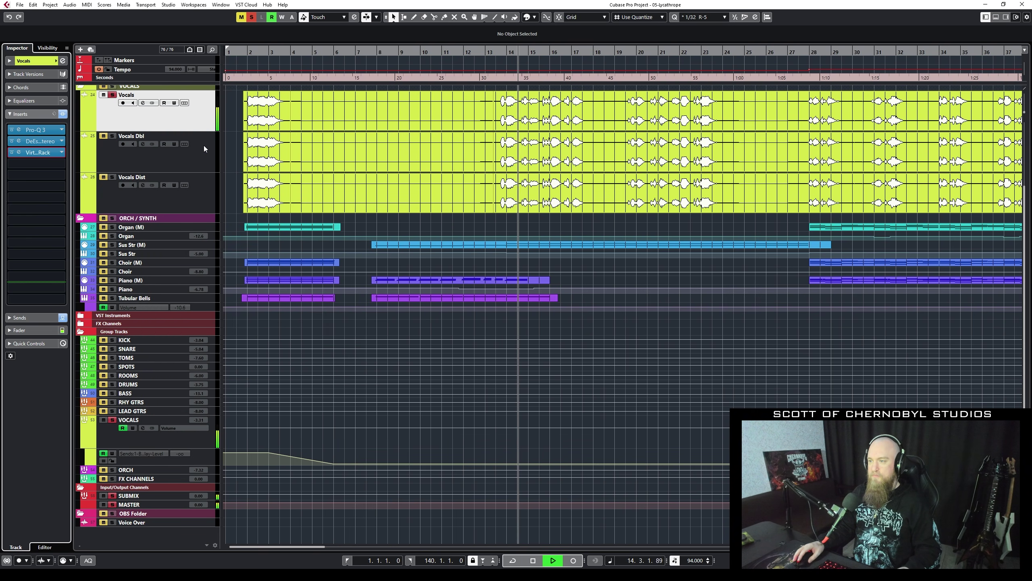
key(space)
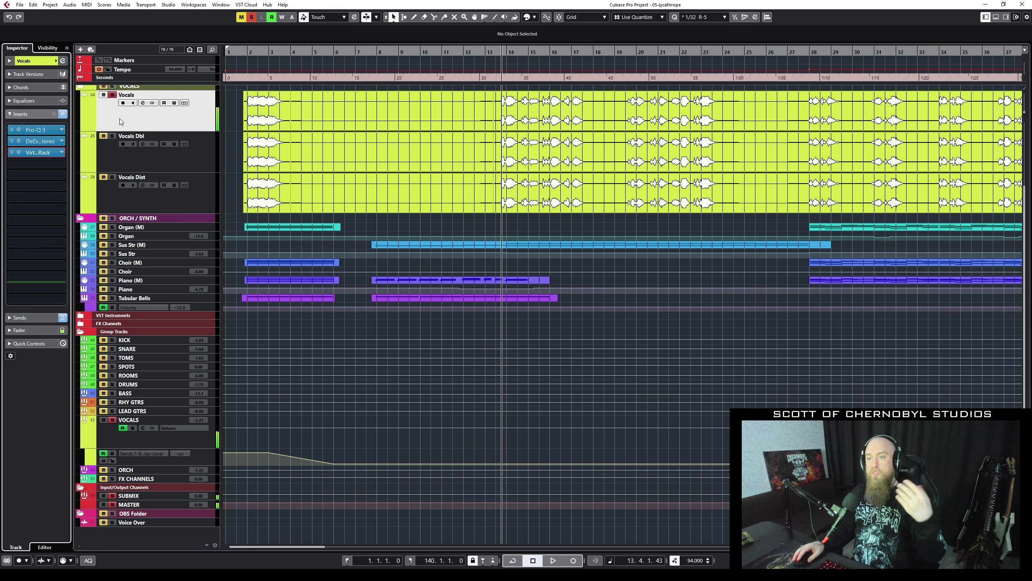
click(64, 114)
key(space)
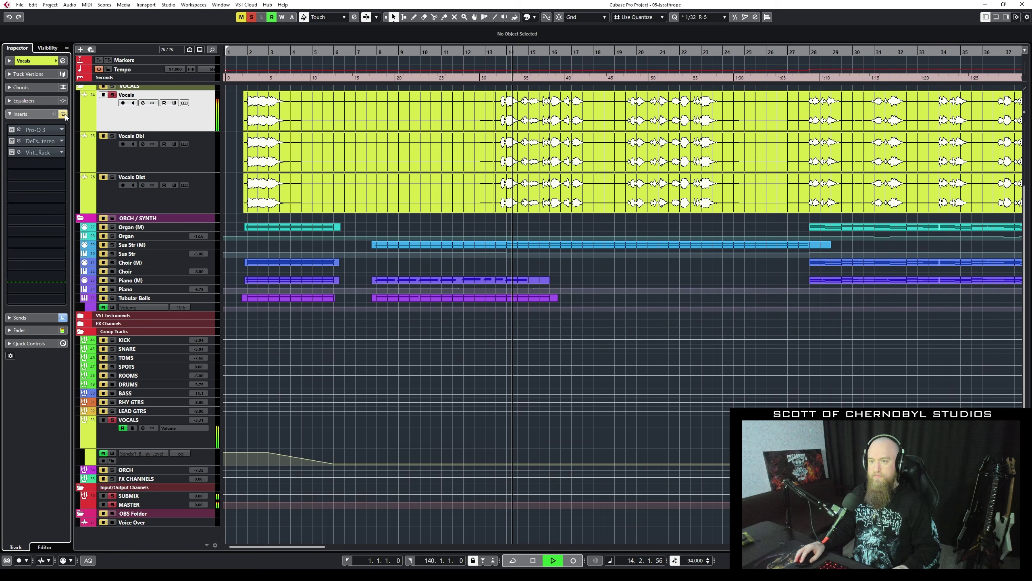
click(63, 114)
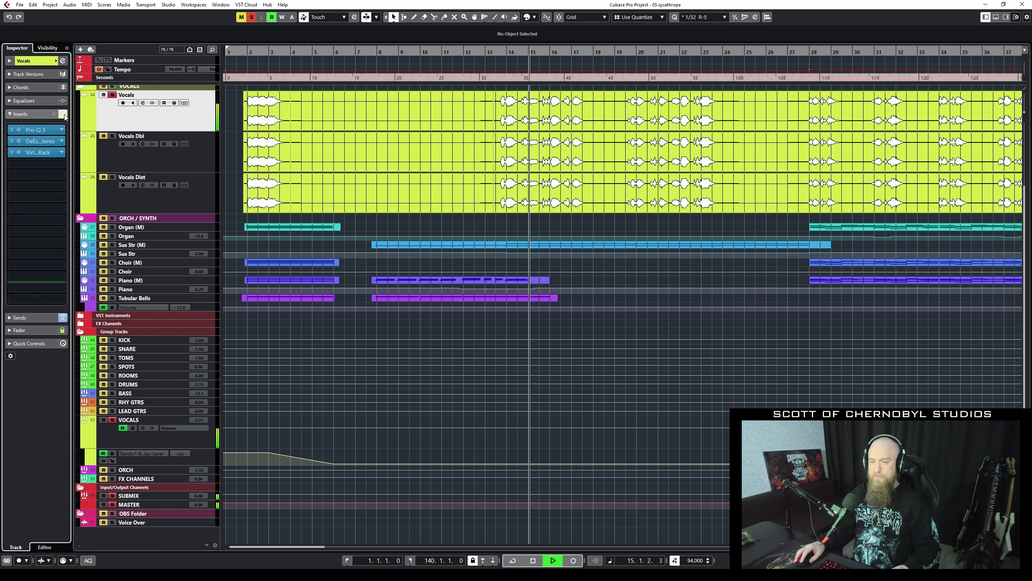
click(63, 114)
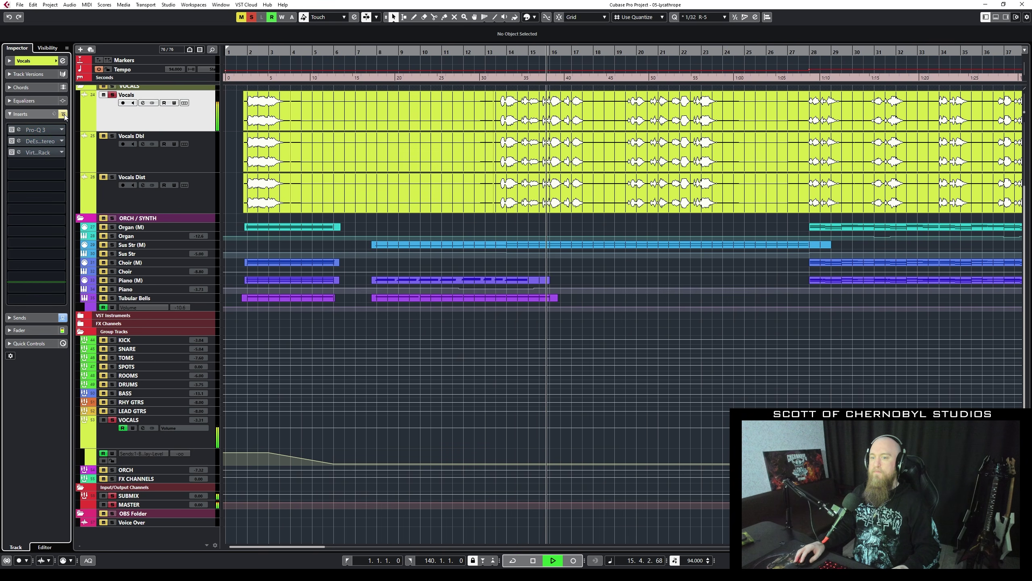
key(space)
click(63, 114)
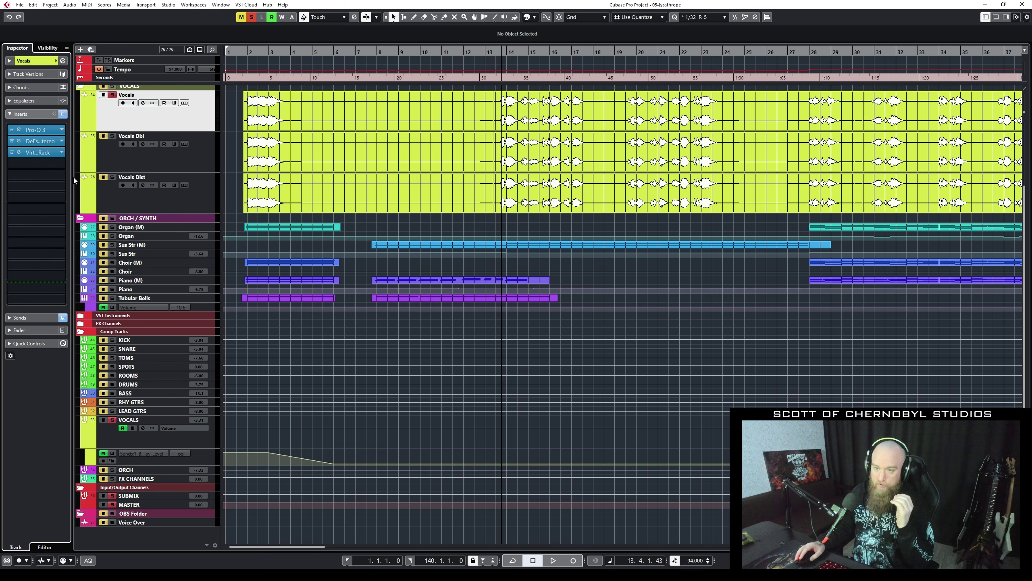
- Solo the Vocals Dbl track on its own and open its MicroShift insert, keeping the window below the vocal tracks
click(142, 153)
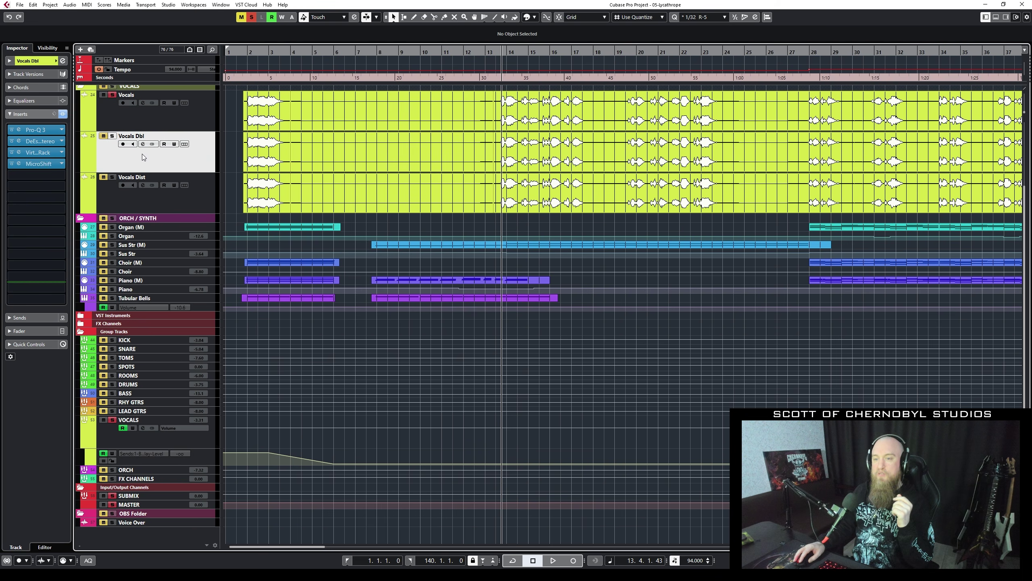
click(165, 114)
click(179, 159)
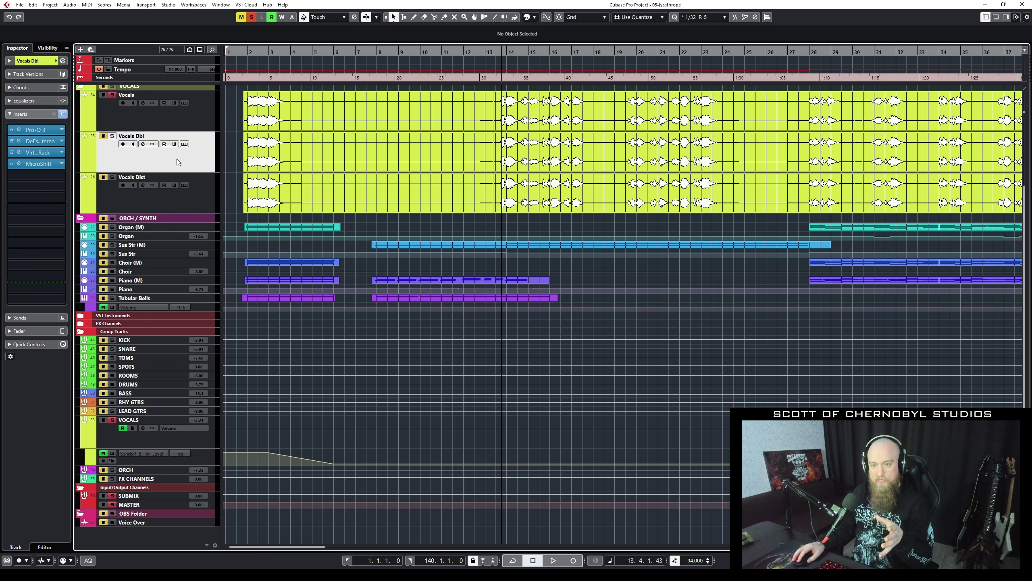
click(103, 137)
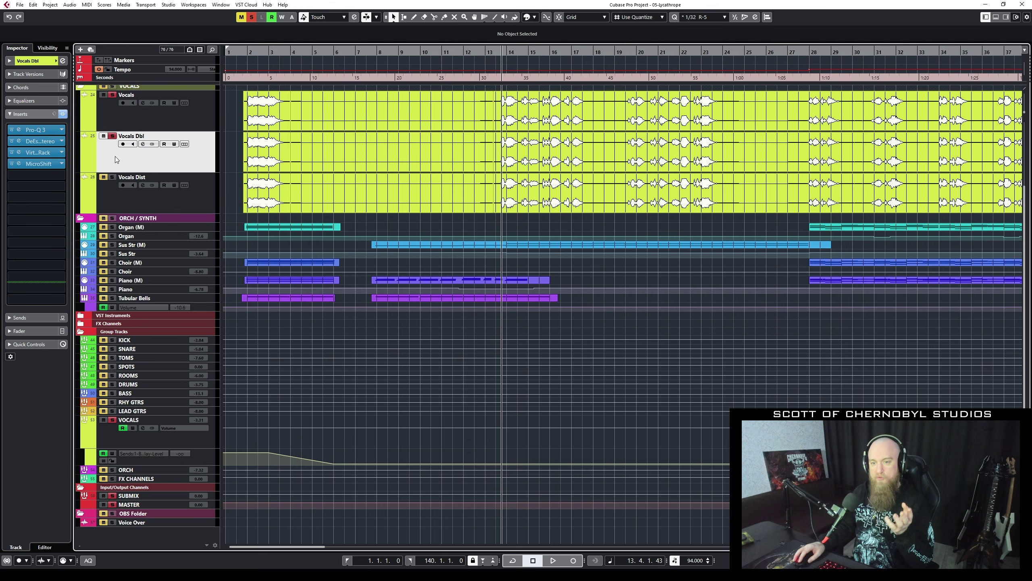
click(39, 164)
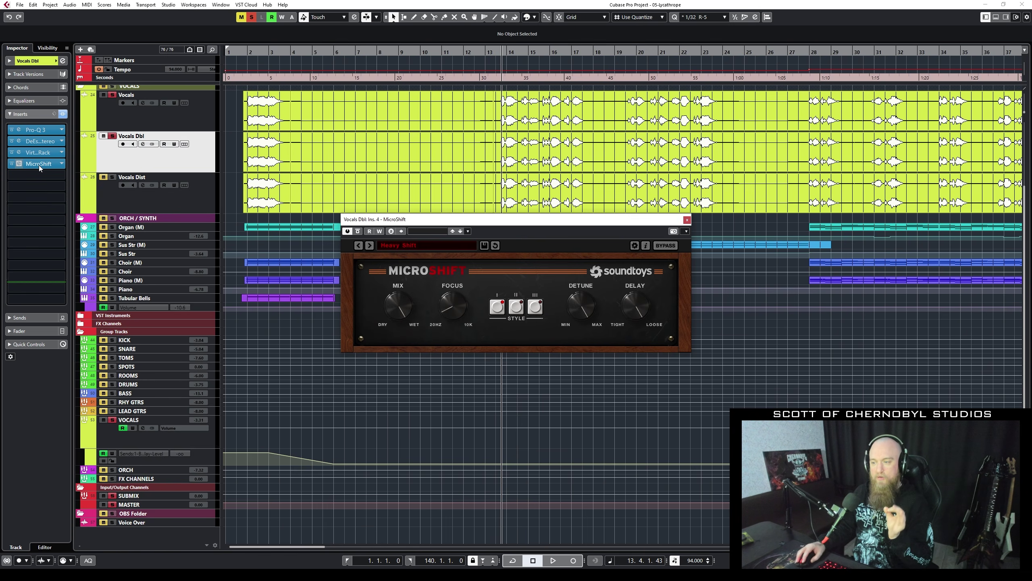
drag(448, 219, 374, 226)
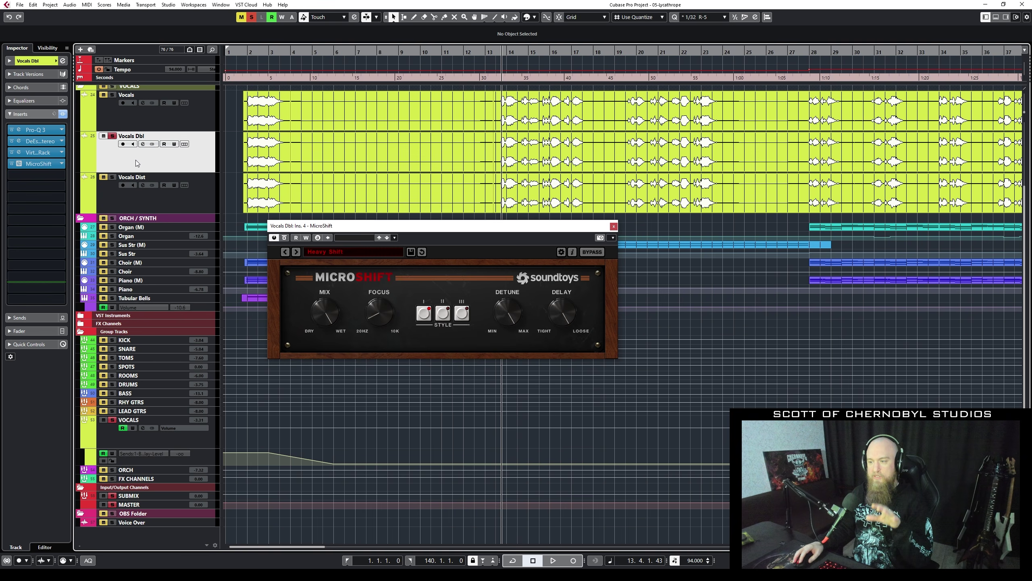
- Play Vocals Dbl alone in the verse, add the Vocals track to the solo, and listen to both together
key(space)
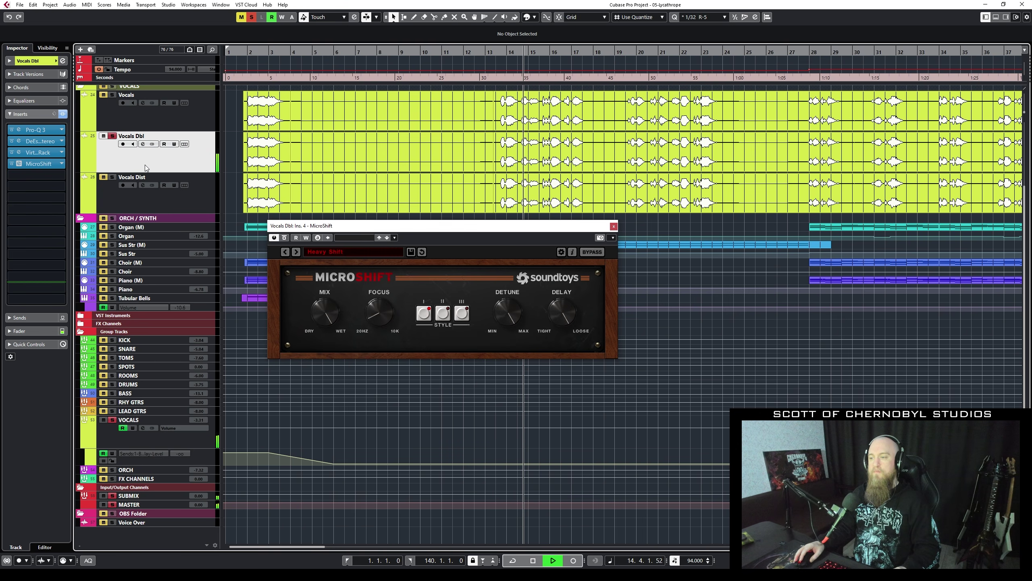
key(space)
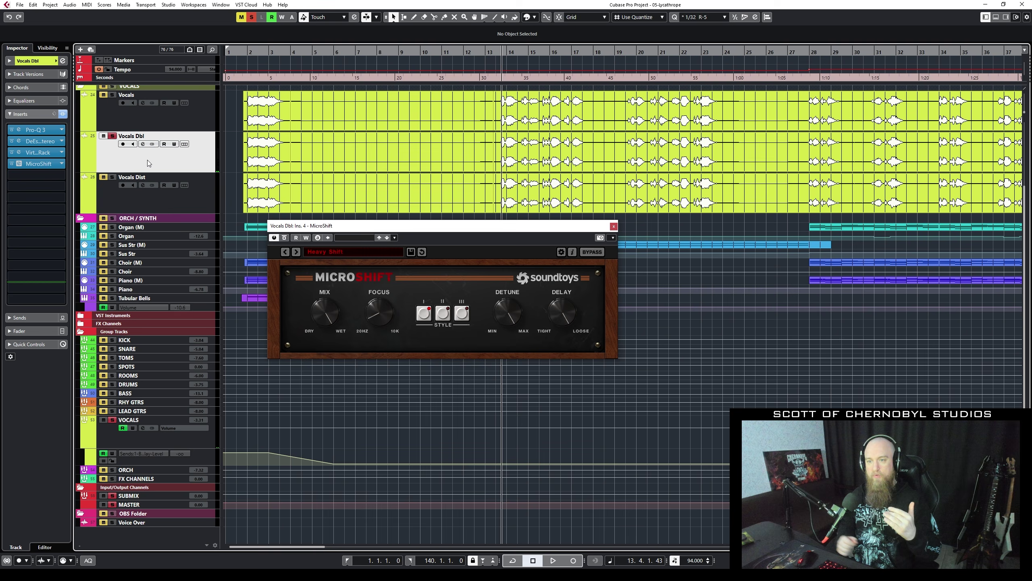
click(121, 113)
click(112, 95)
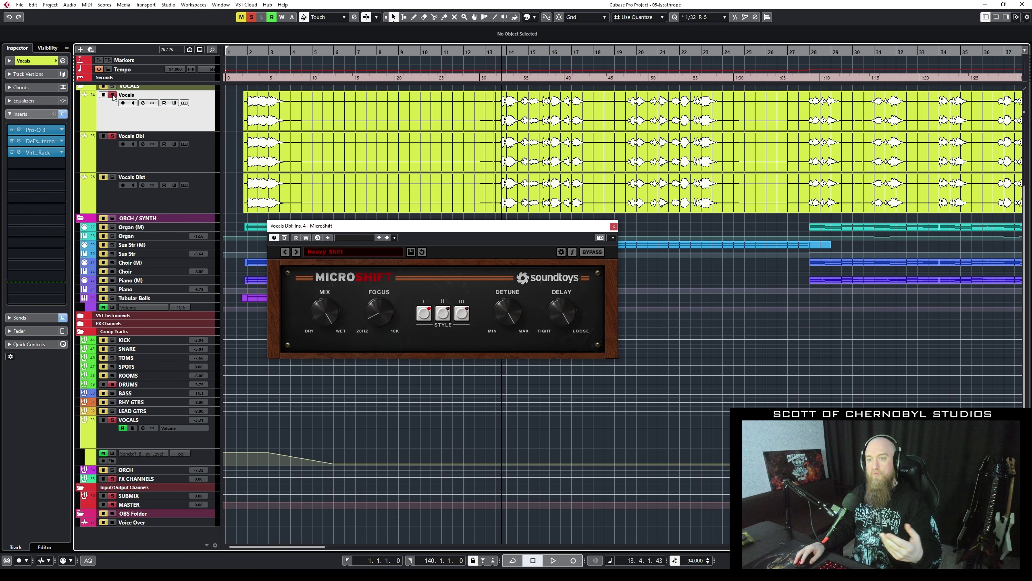
key(space)
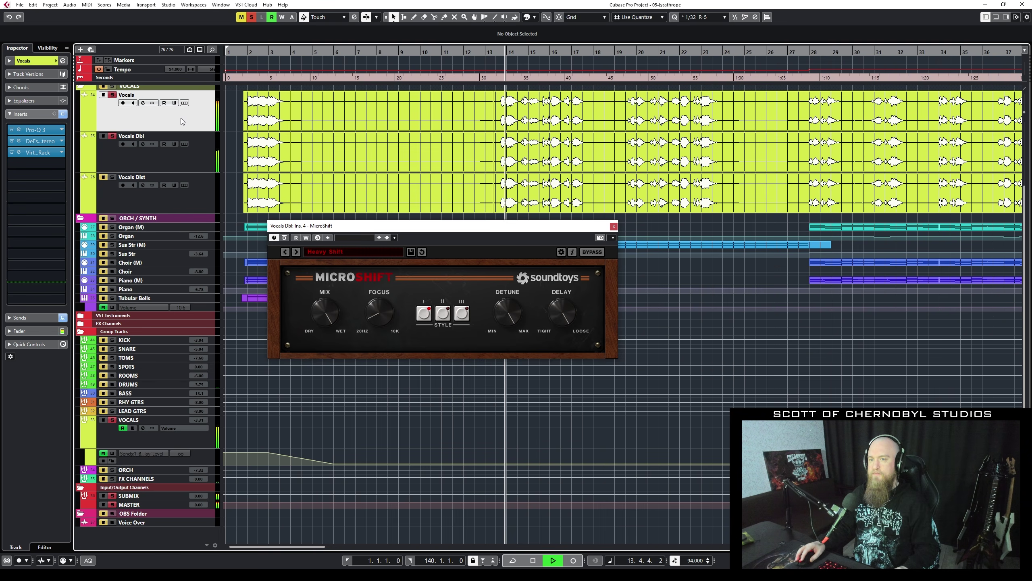
click(112, 136)
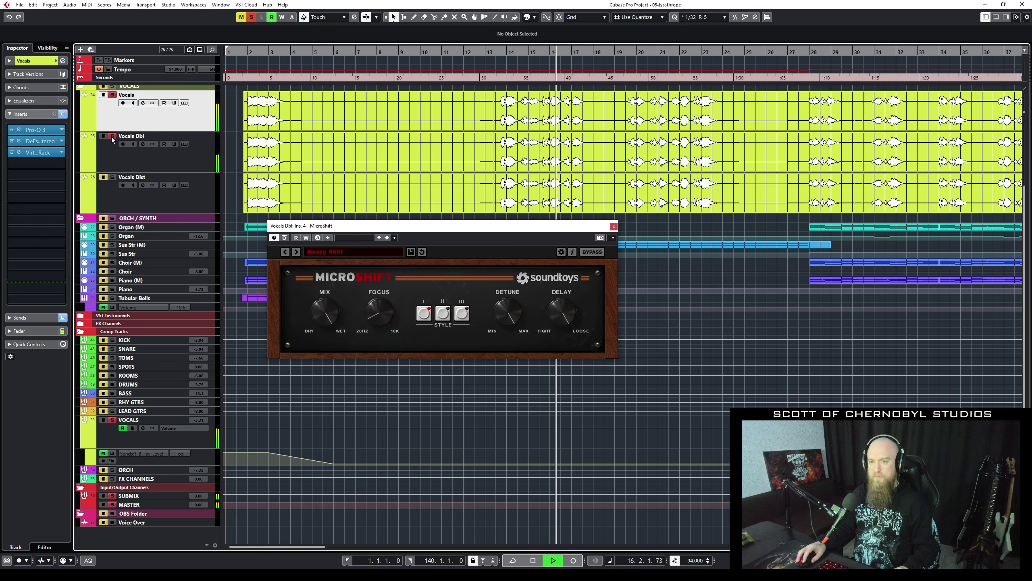
key(space)
- Show the channel fader of the Vocals Dbl track and play the verse with both vocal tracks soloed
click(143, 161)
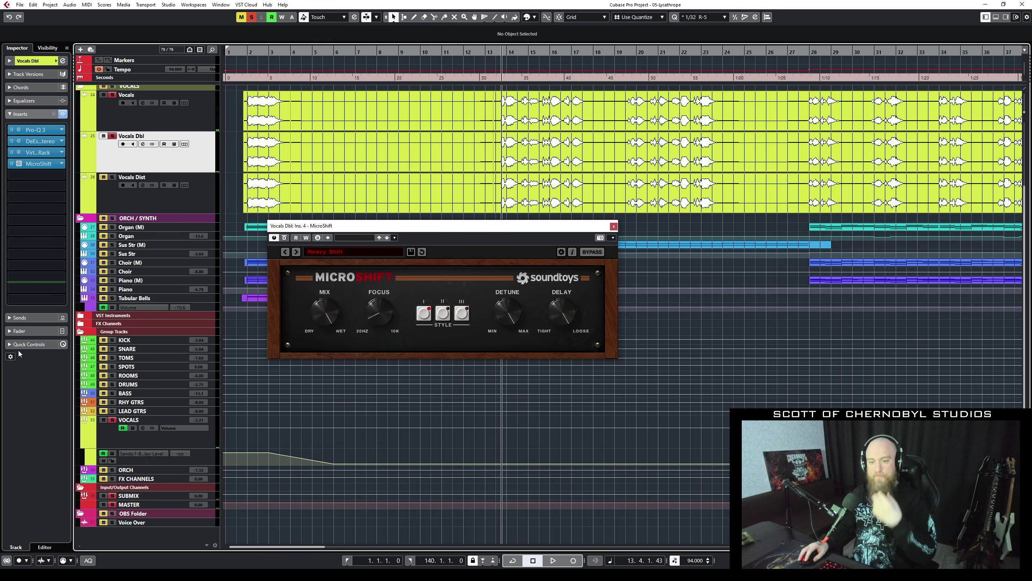
click(61, 330)
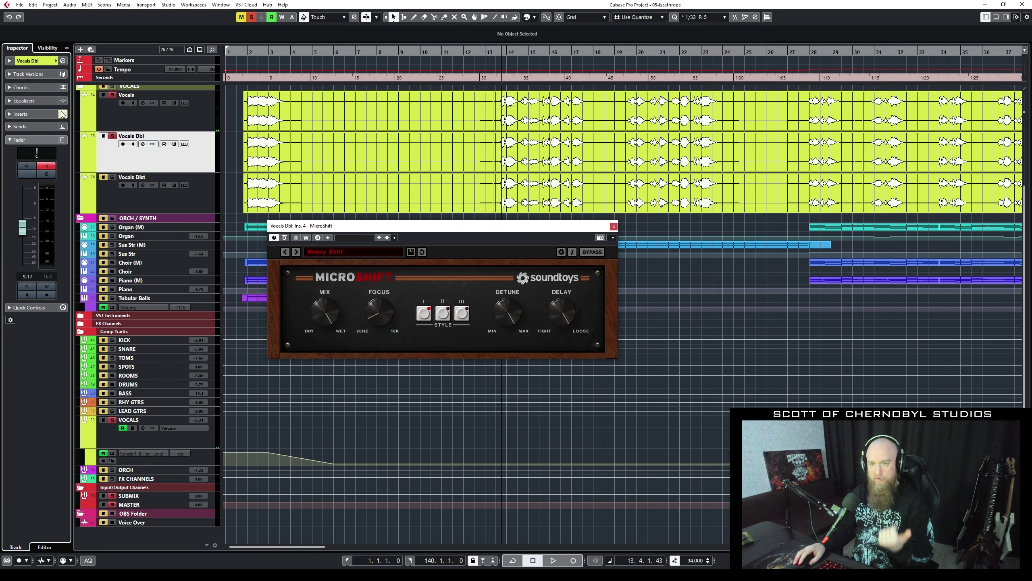
click(130, 119)
click(132, 161)
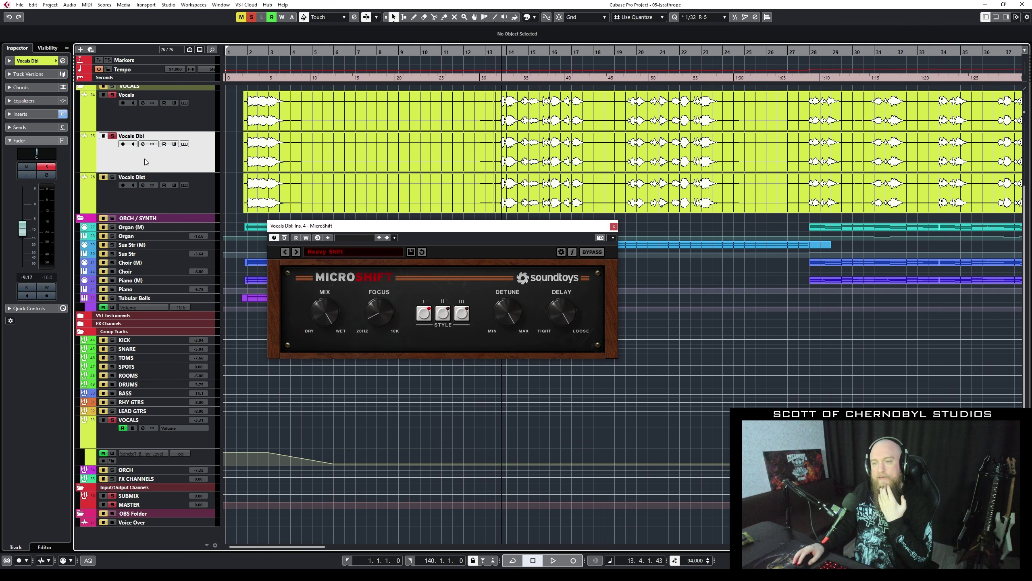
key(space)
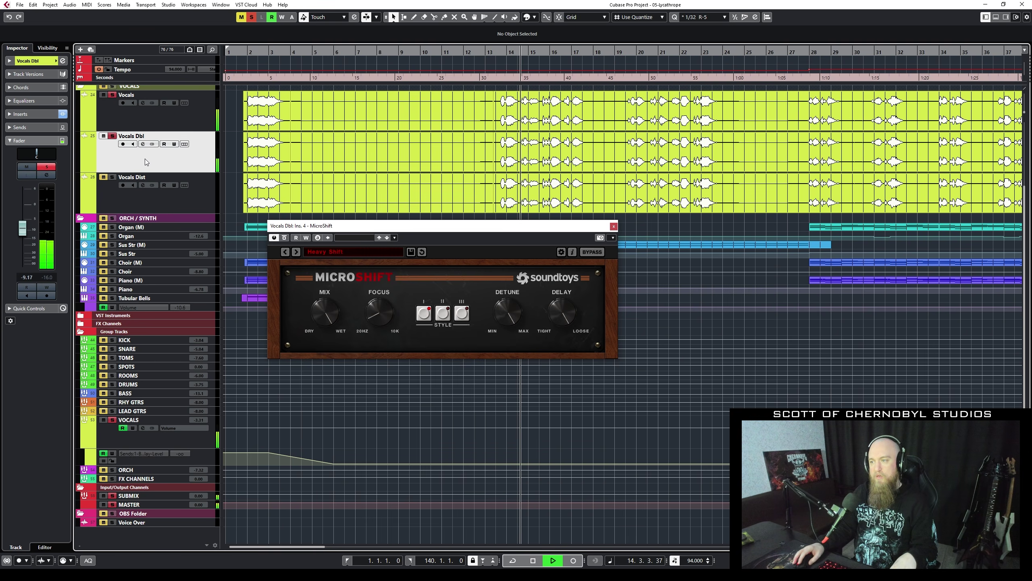
key(space)
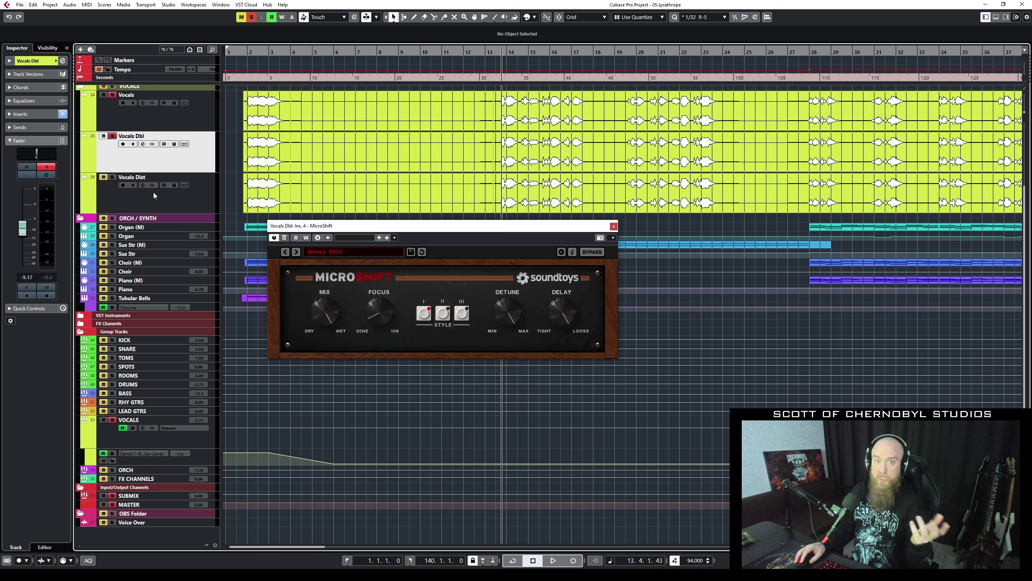
- Review the sends and inserts of the Vocals Dist track and inspect its first Pro-Q 3 insert
click(130, 196)
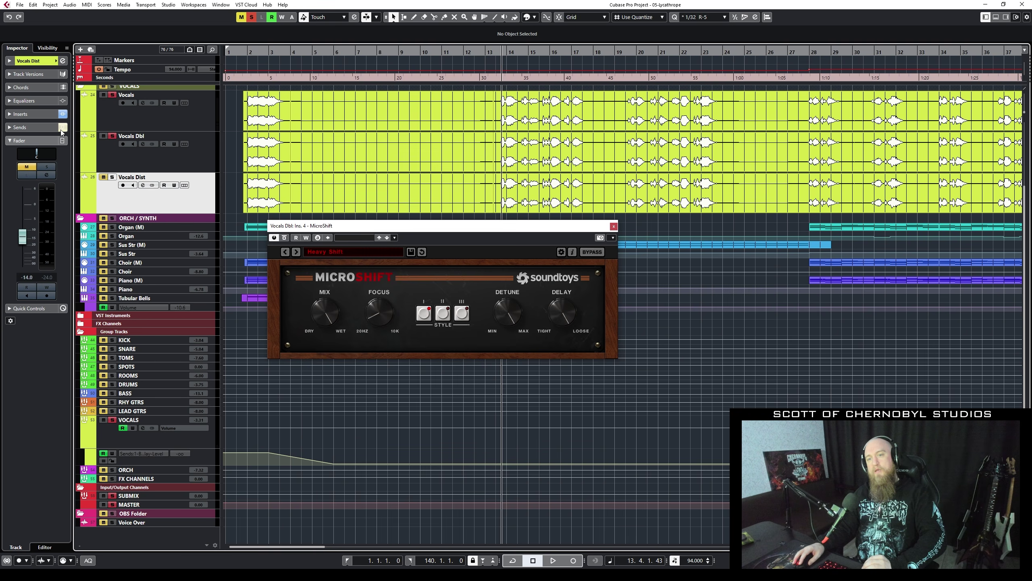
click(43, 127)
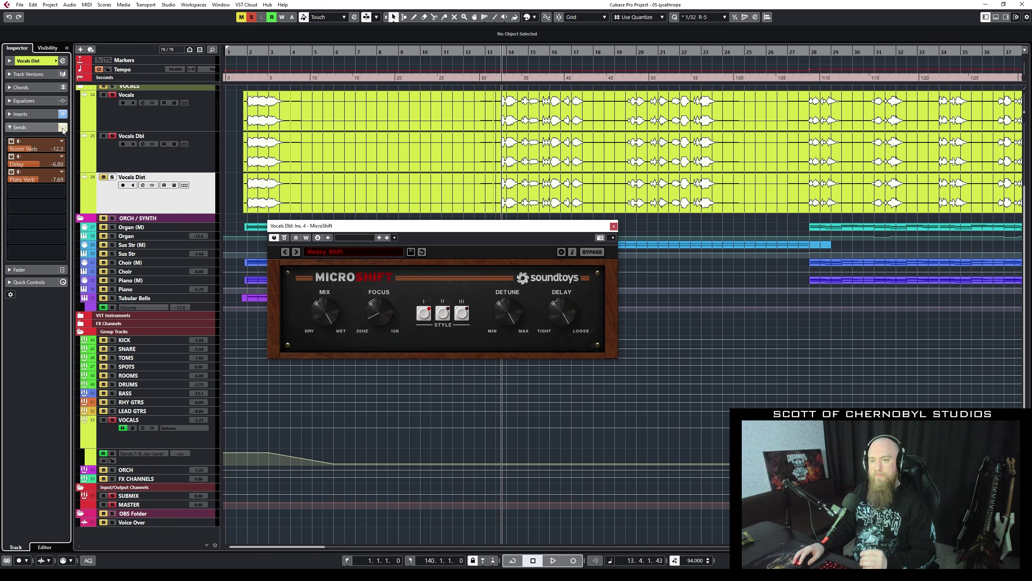
click(33, 114)
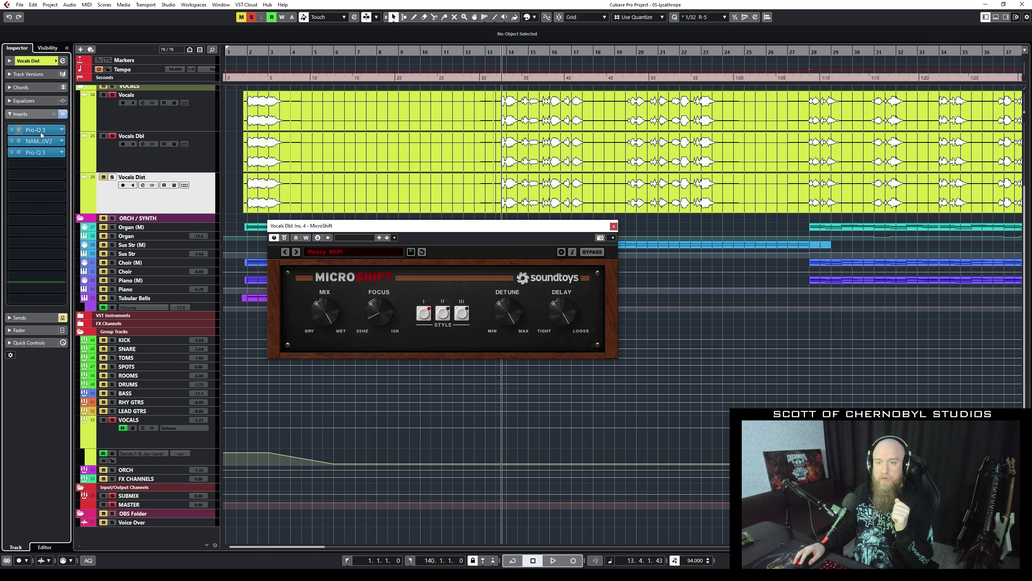
click(41, 130)
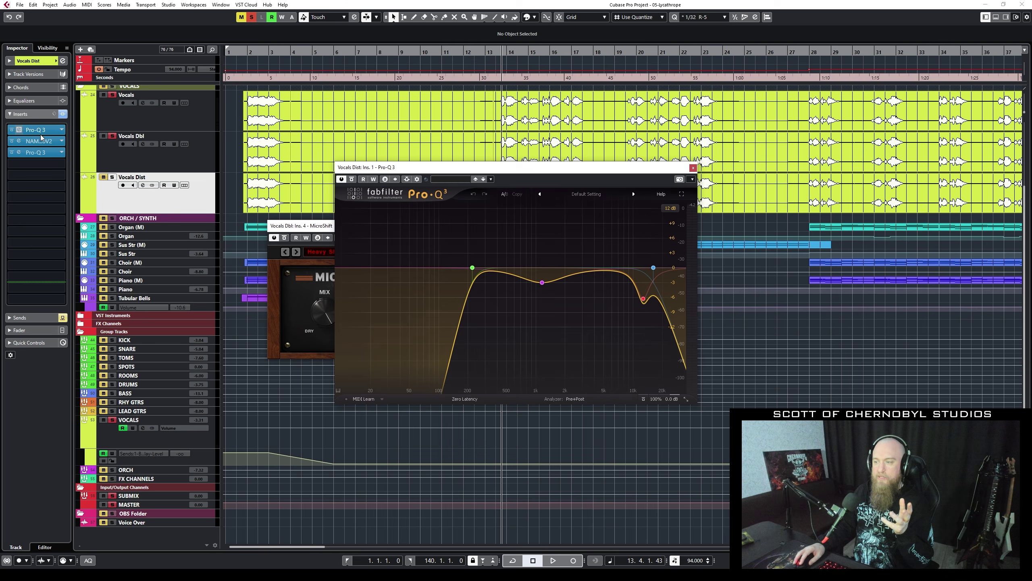
click(693, 168)
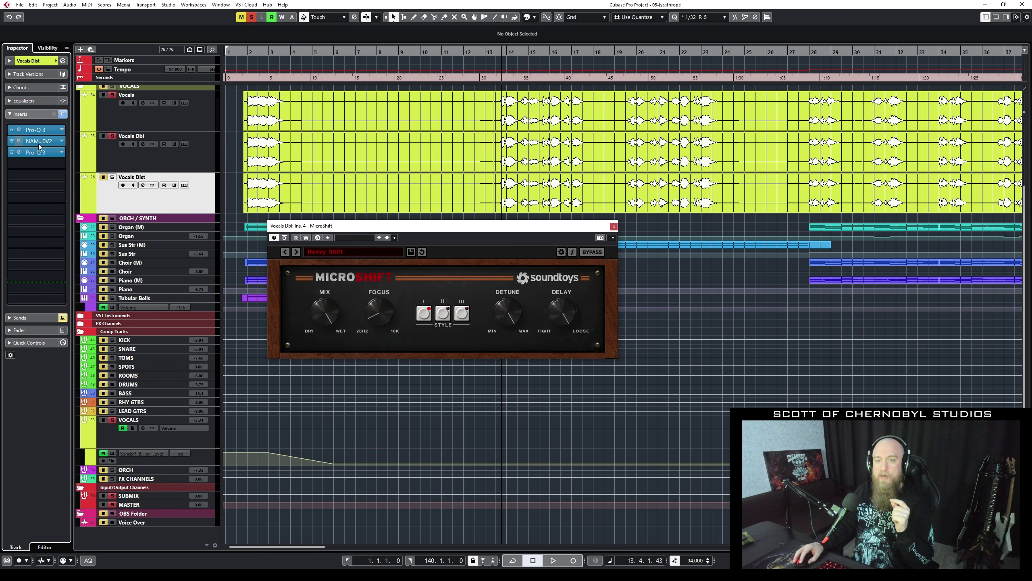
- Add Vocals Dist to the solo and examine the cabinet section of its NA Mrh810 V2 insert, keeping the window below the vocal tracks
click(144, 194)
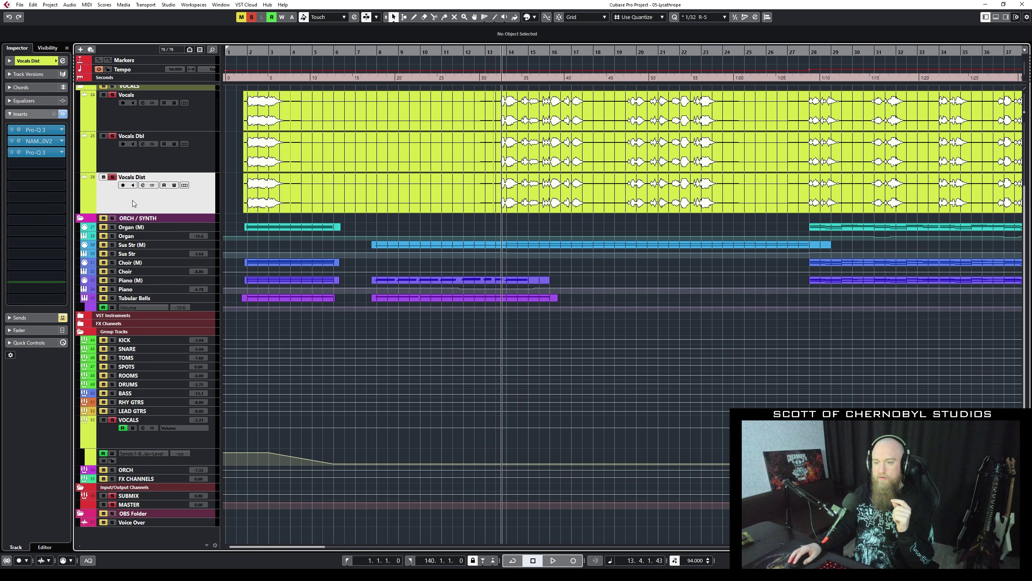
click(19, 141)
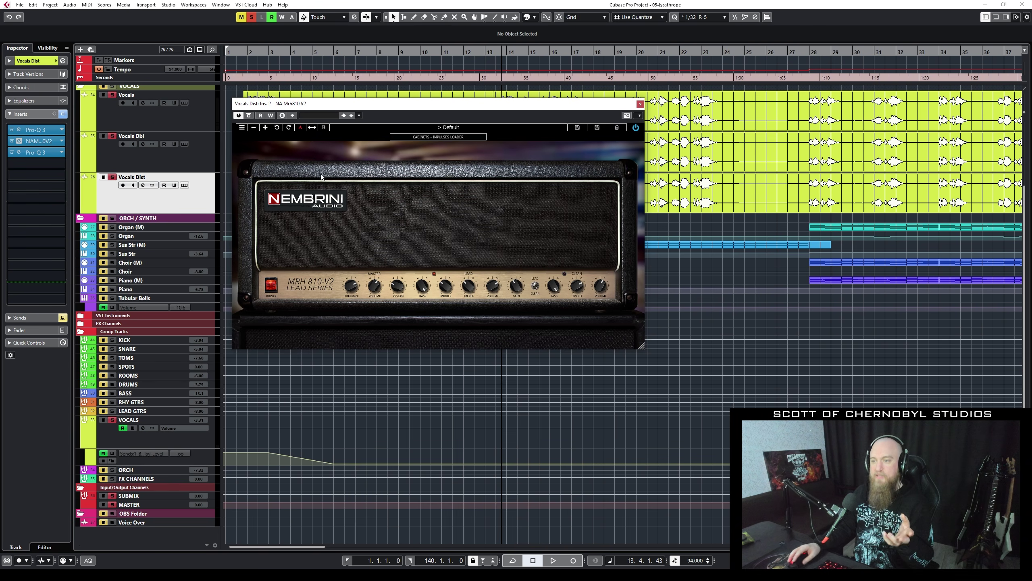
drag(375, 109, 269, 97)
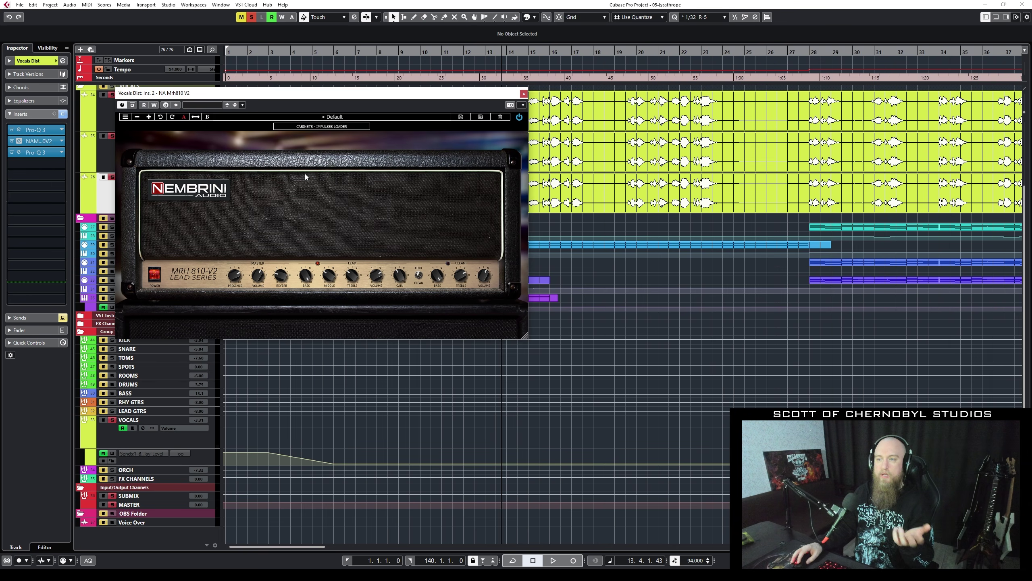
click(331, 127)
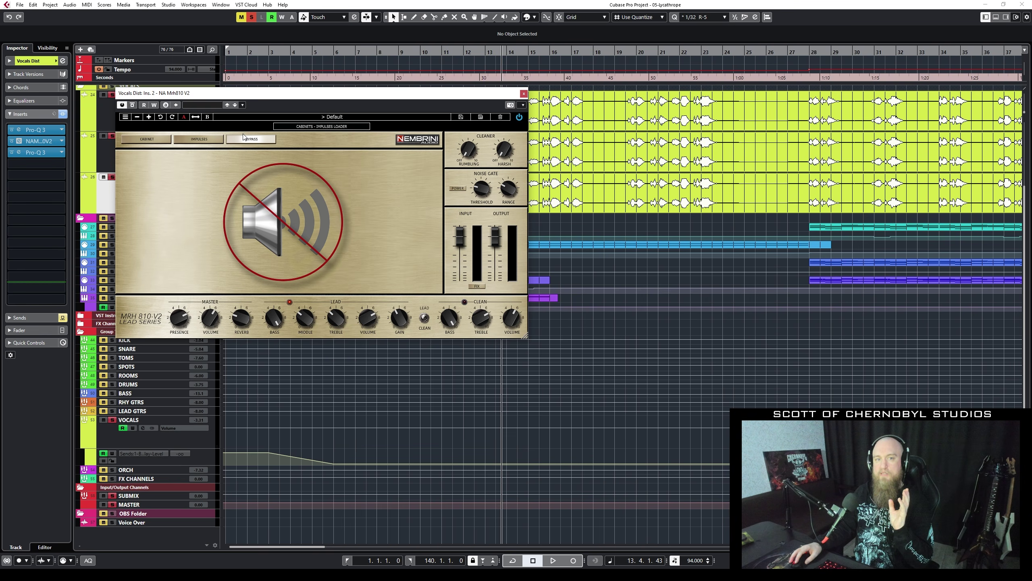
click(156, 141)
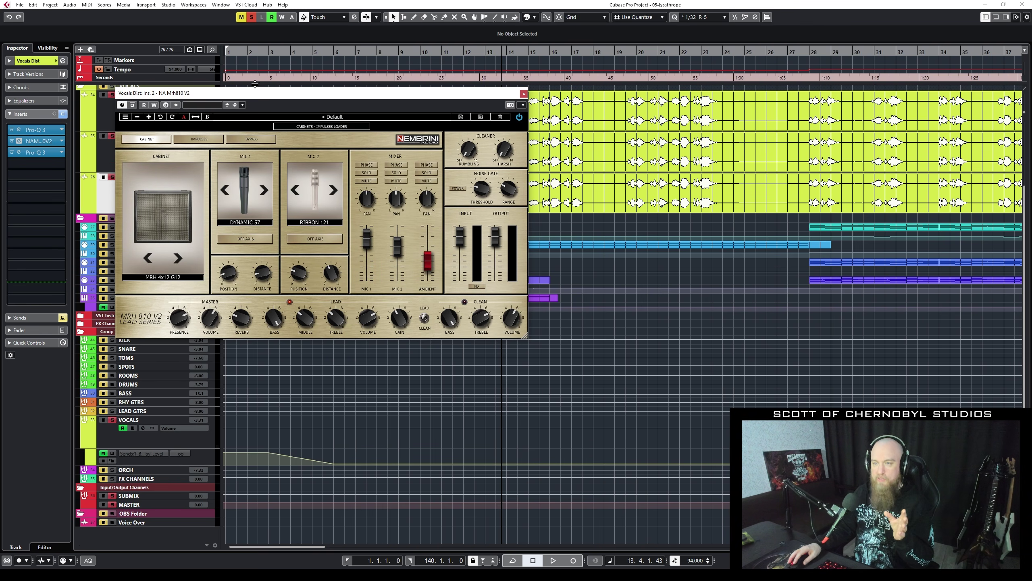
drag(255, 91, 376, 286)
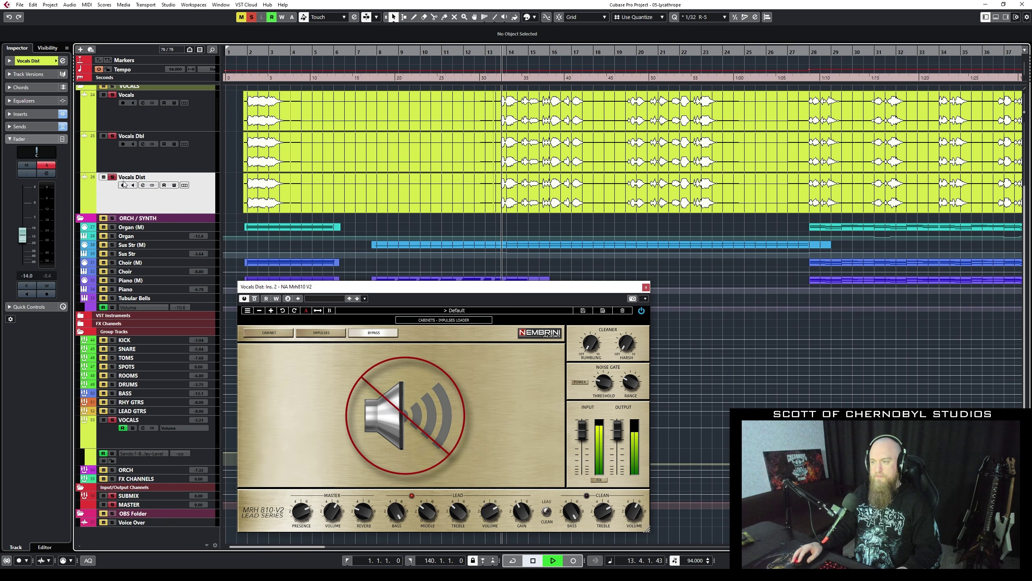
- Play the verse with all three vocal tracks soloed, dropping Vocals Dbl and Vocals from the solo to hear Vocals Dist alone
key(space)
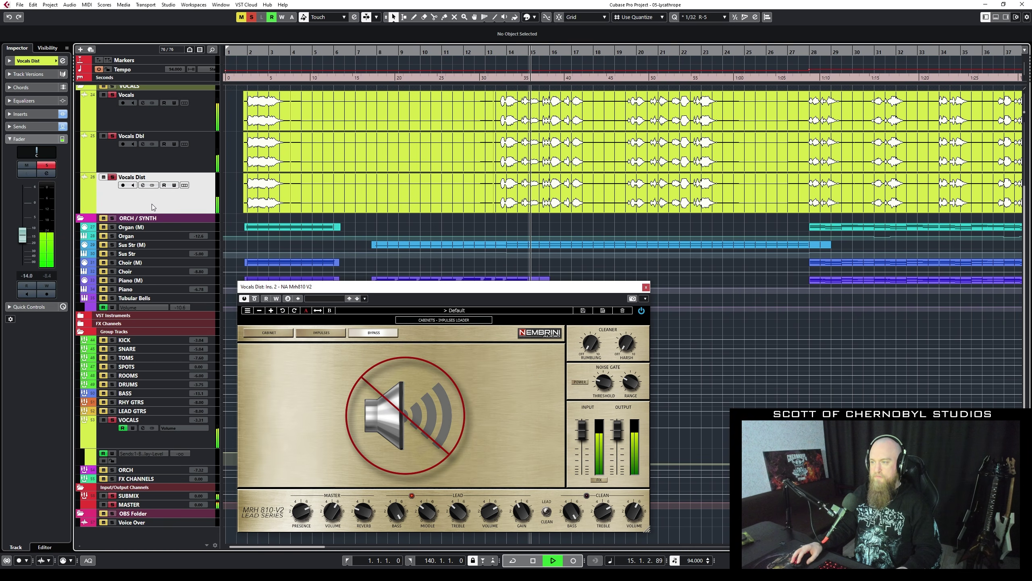
click(112, 135)
click(113, 94)
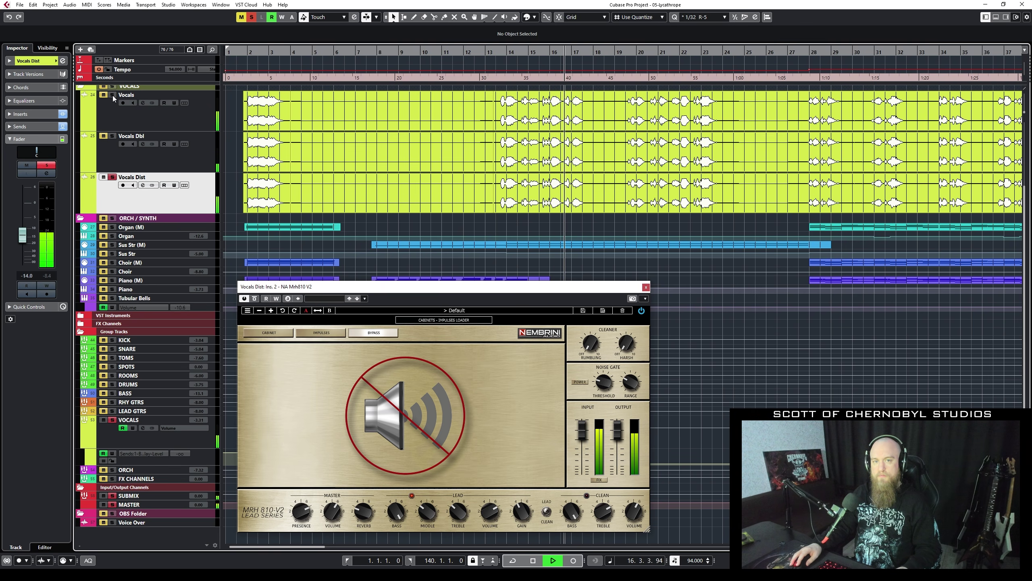
key(space)
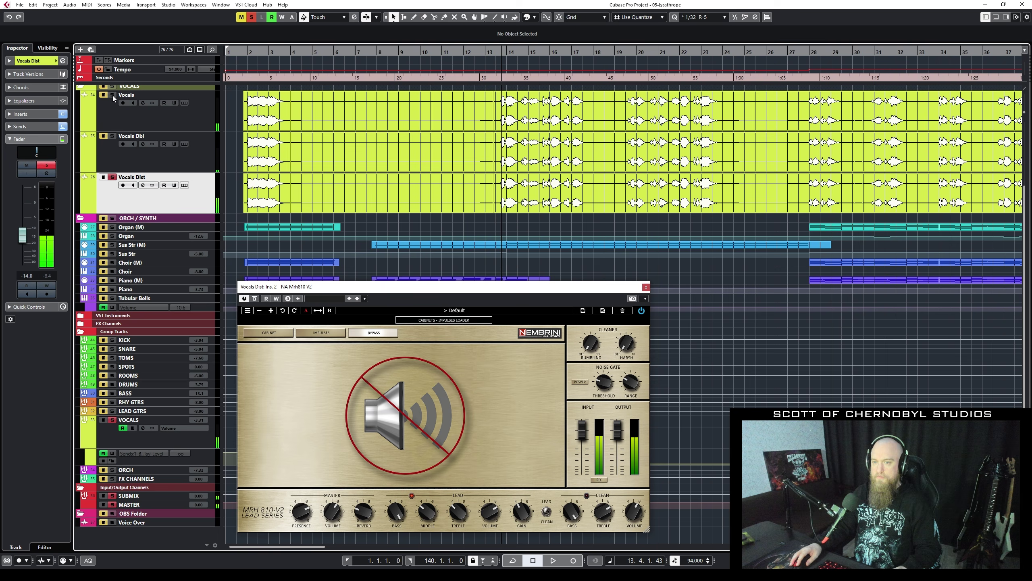
- Return Vocals and Vocals Dbl to the solo, select Vocals Dbl, and close the NA Mrh810 V2 window
click(113, 95)
click(112, 136)
click(140, 163)
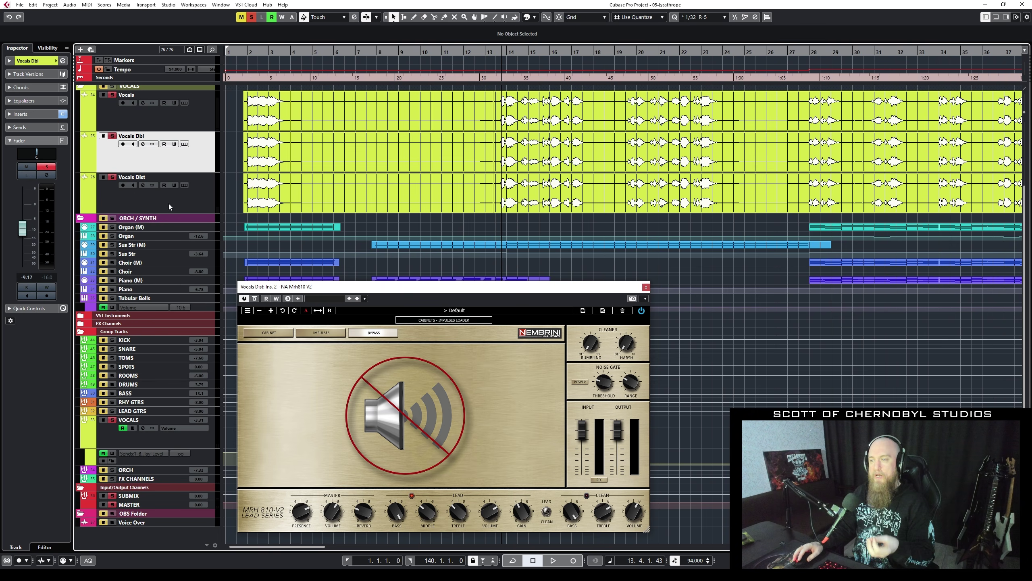
click(646, 288)
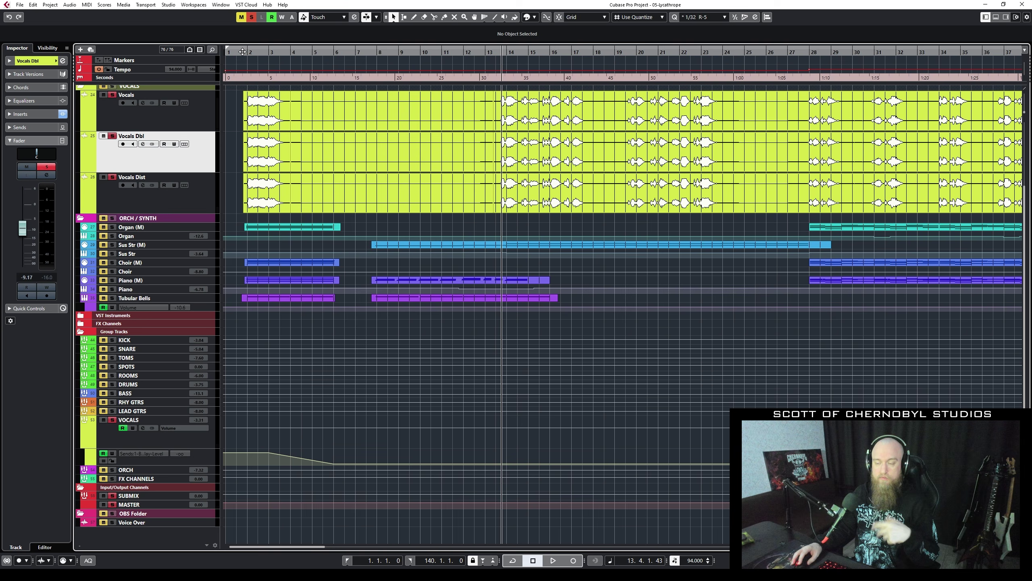
- Clear all solos and solo the whole VOCALS folder instead
click(252, 16)
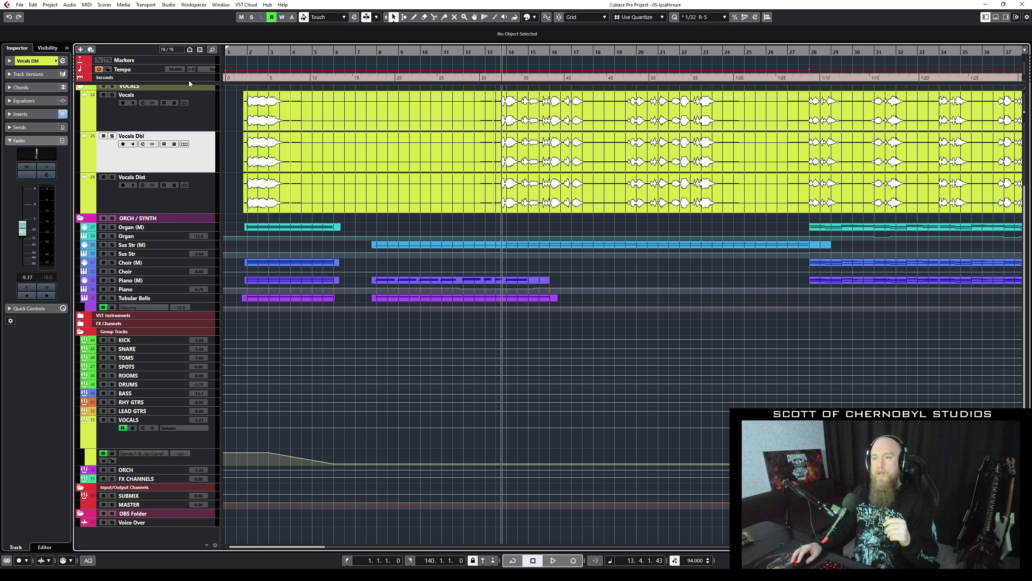
scroll(196, 93, up, 5)
click(112, 178)
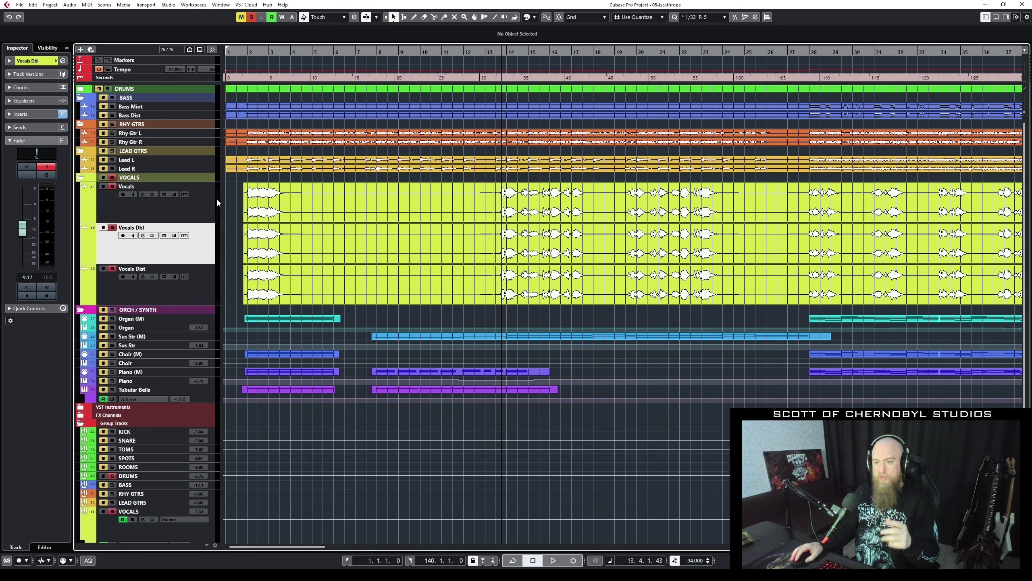
scroll(200, 204, down, 3)
scroll(139, 431, up, 3)
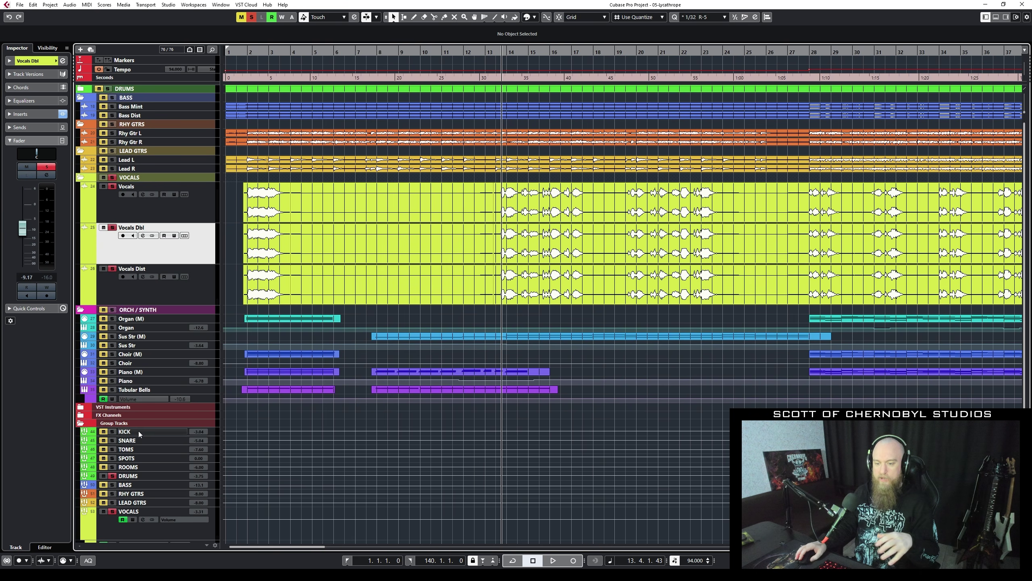
- Play the intro vocals with the VOCALS folder soloed, bringing the VOCALS group track into view
click(240, 79)
key(space)
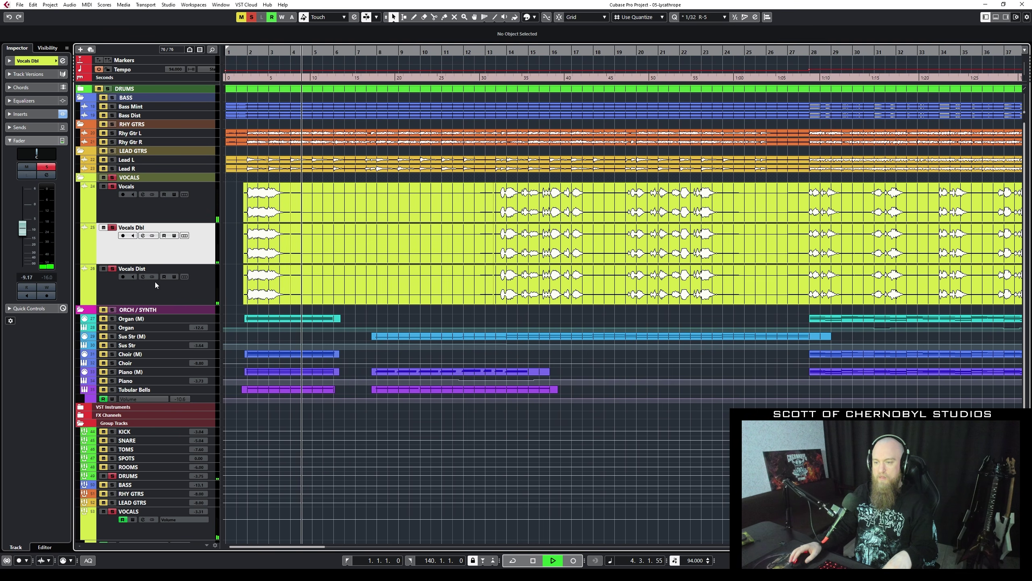
scroll(151, 317, down, 5)
key(space)
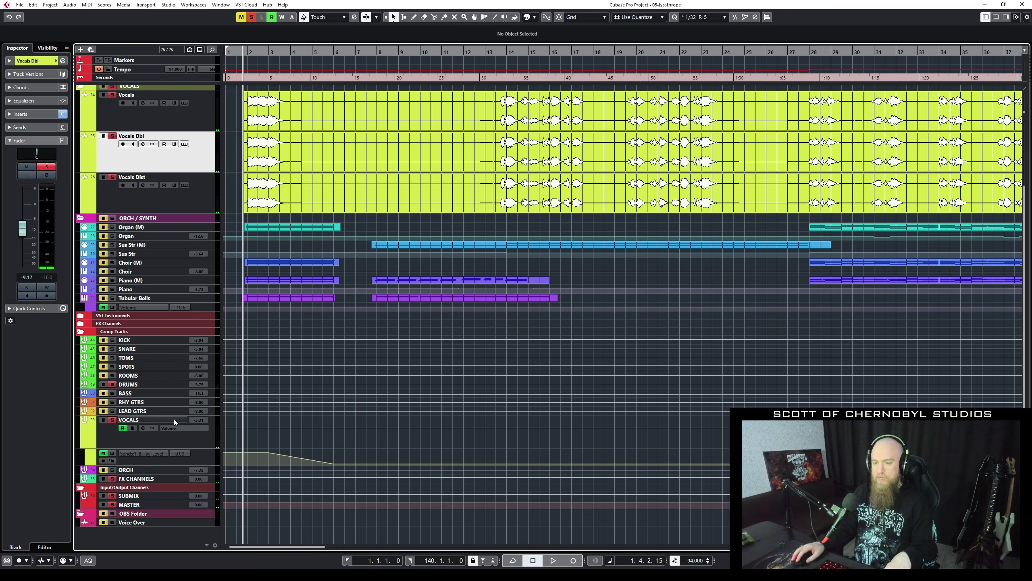
- Expand the FX Channels folder and play the verse with the vocals soloed, showing each vocal track's fader in turn
click(81, 324)
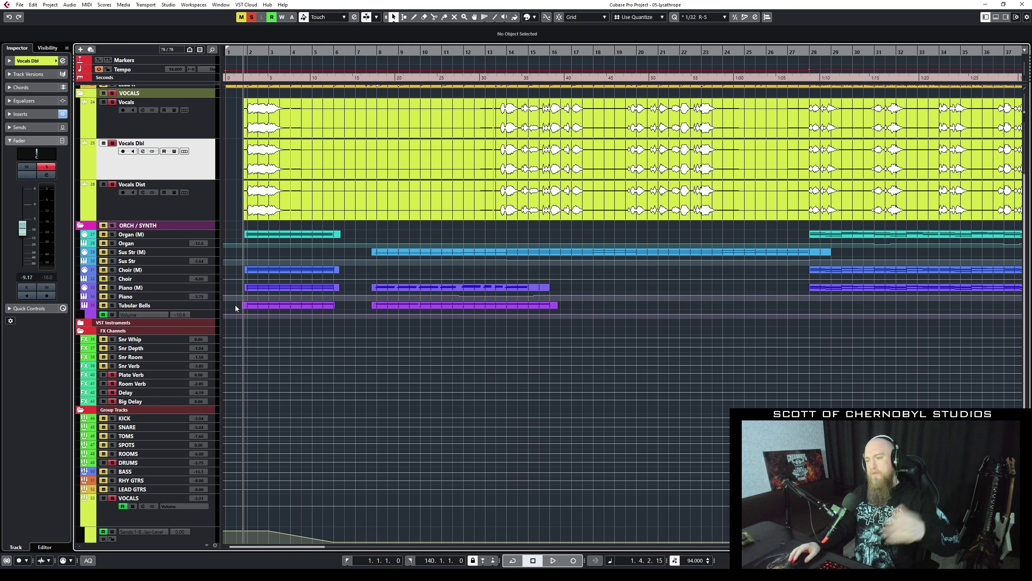
click(502, 53)
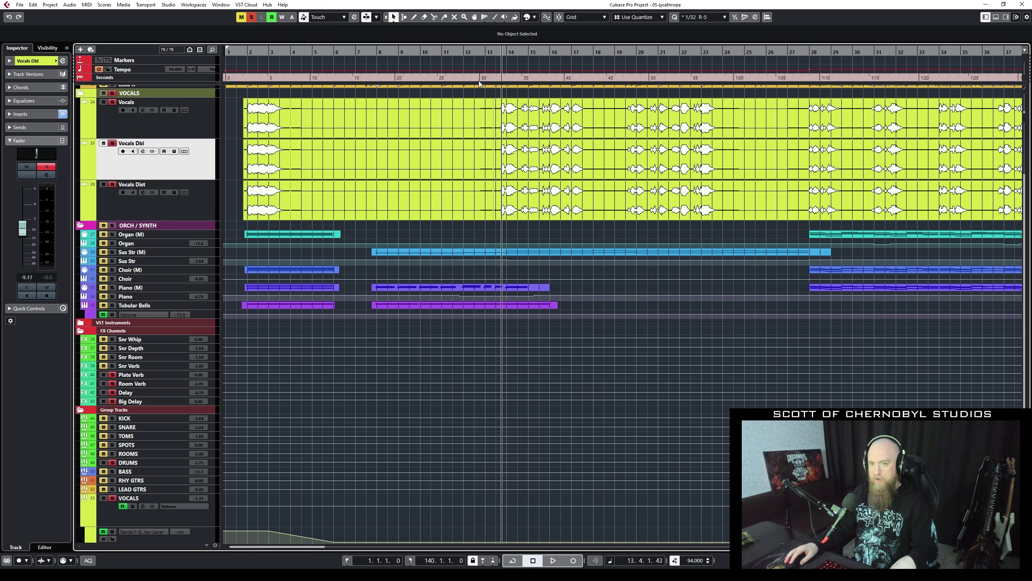
key(space)
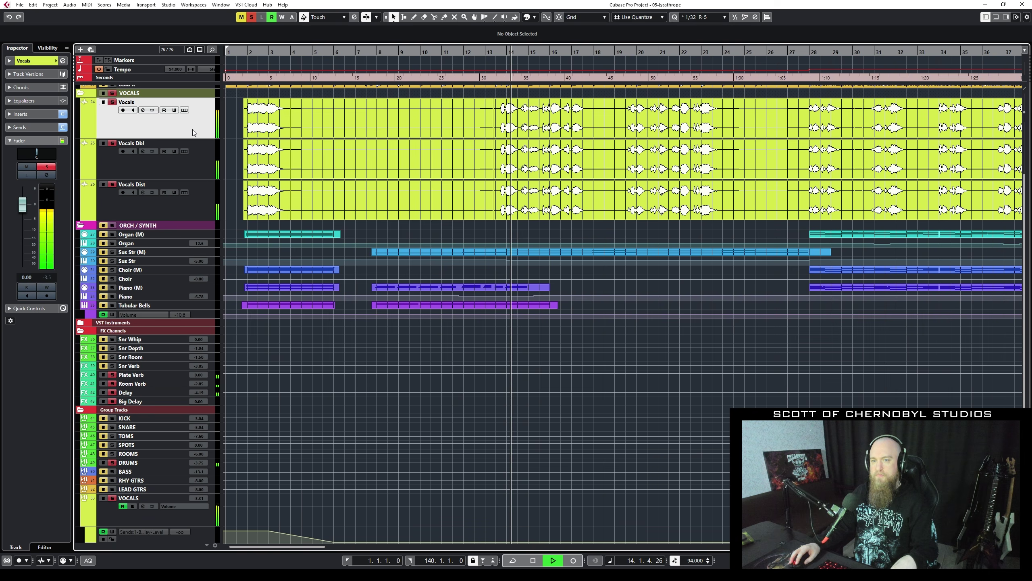
click(185, 172)
click(192, 209)
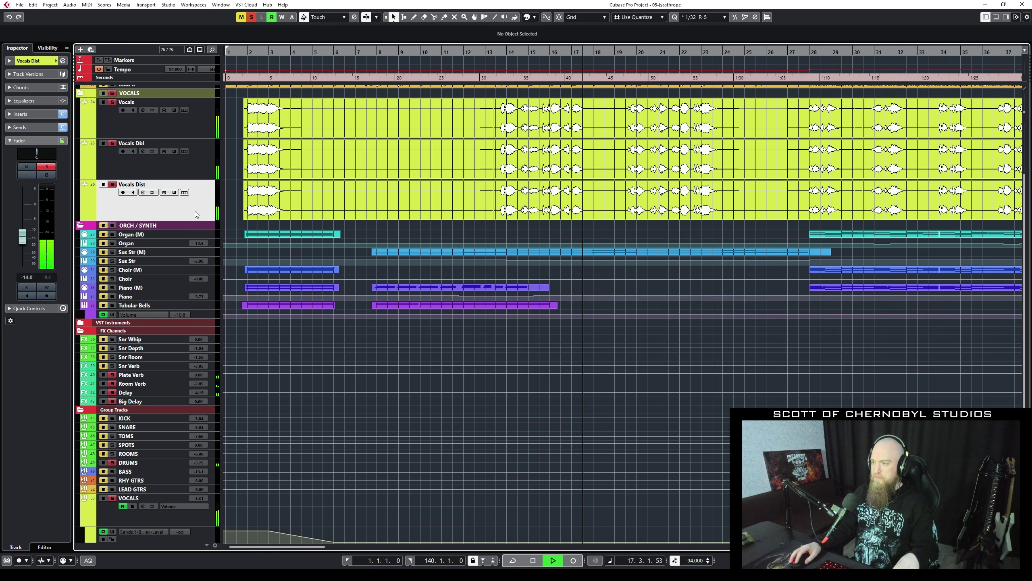
key(space)
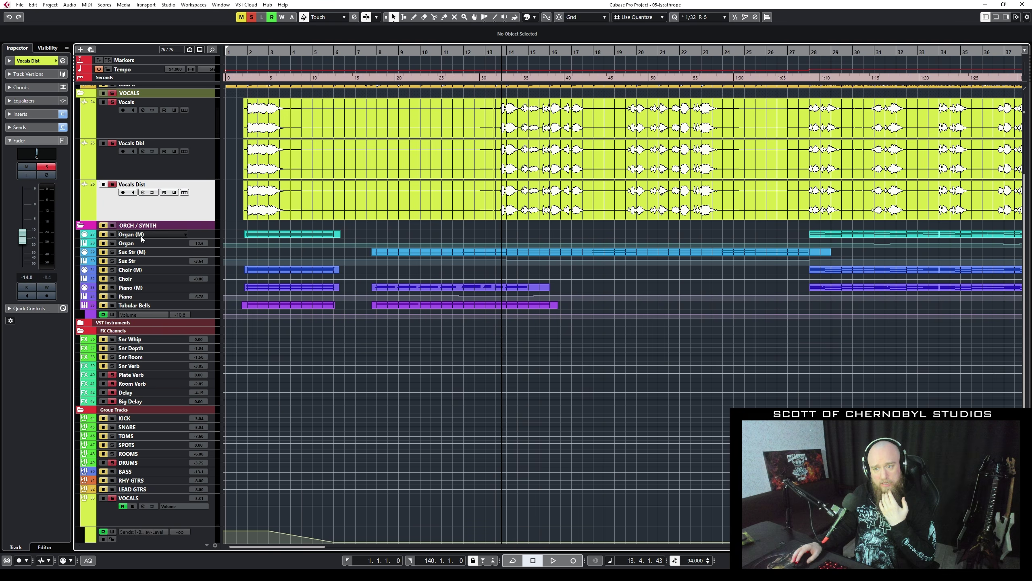
- Clear all solos and play the verse in the full mix
click(251, 17)
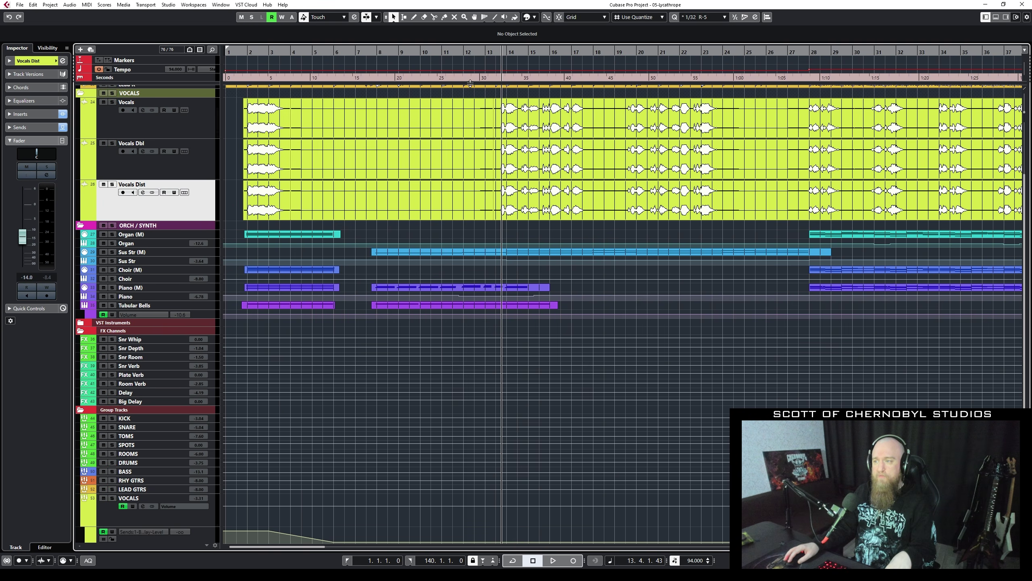
key(space)
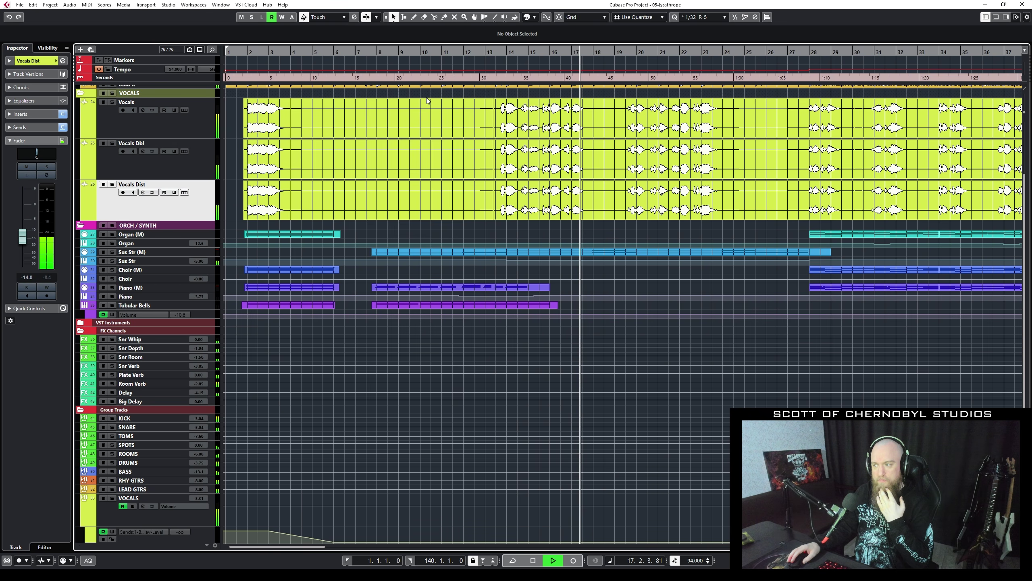
key(space)
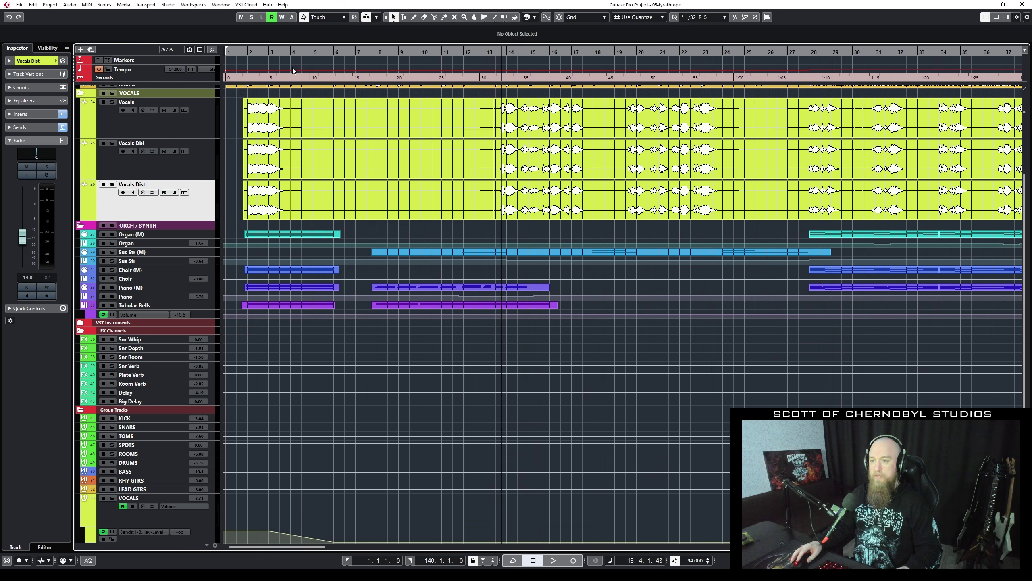
- Play the intro from the project start in the full mix
key(Home)
key(space)
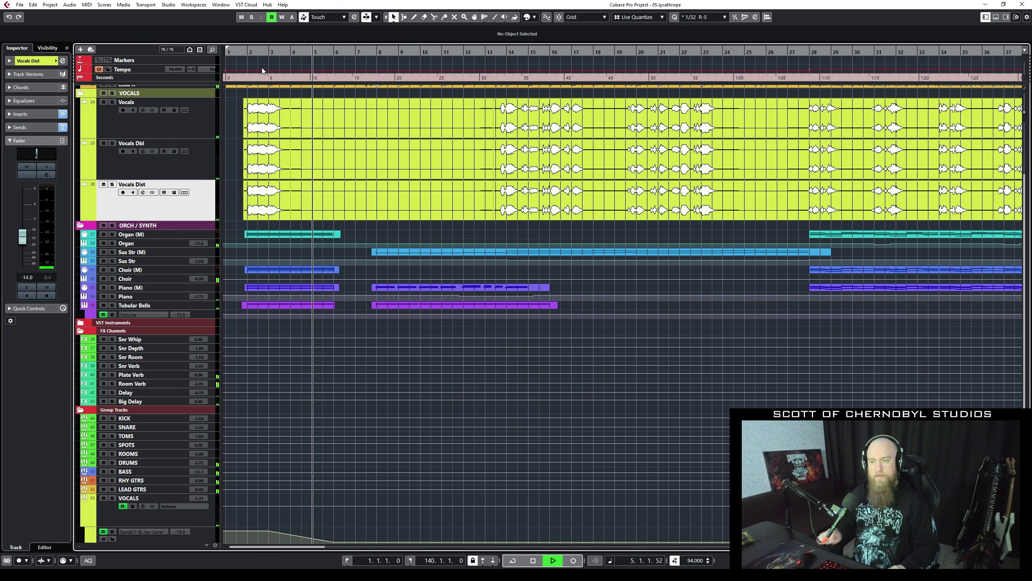
key(space)
drag(280, 225, 328, 240)
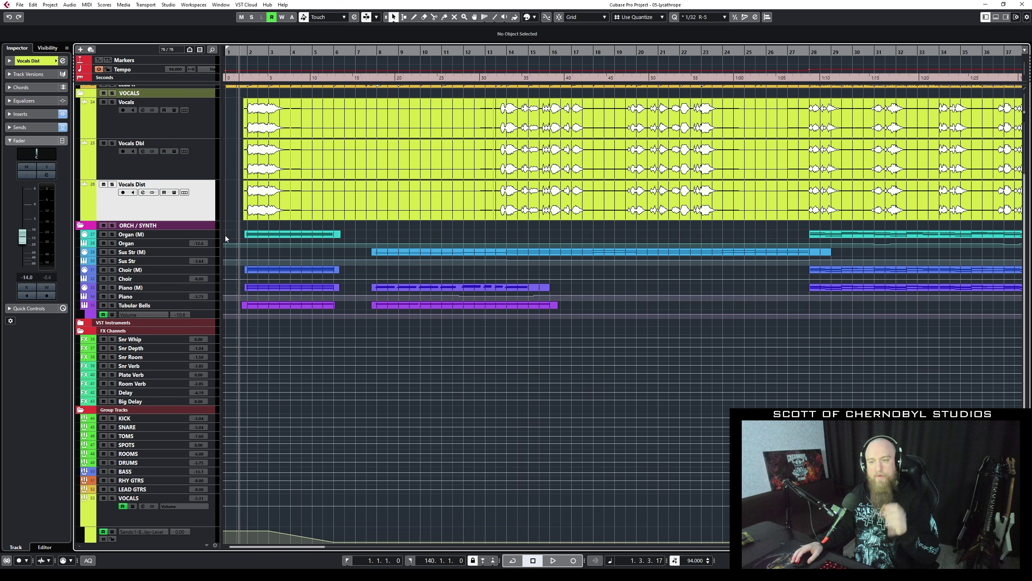
- Review the channel faders of Vocals, Vocals Dbl and Vocals Dist one after another
click(208, 128)
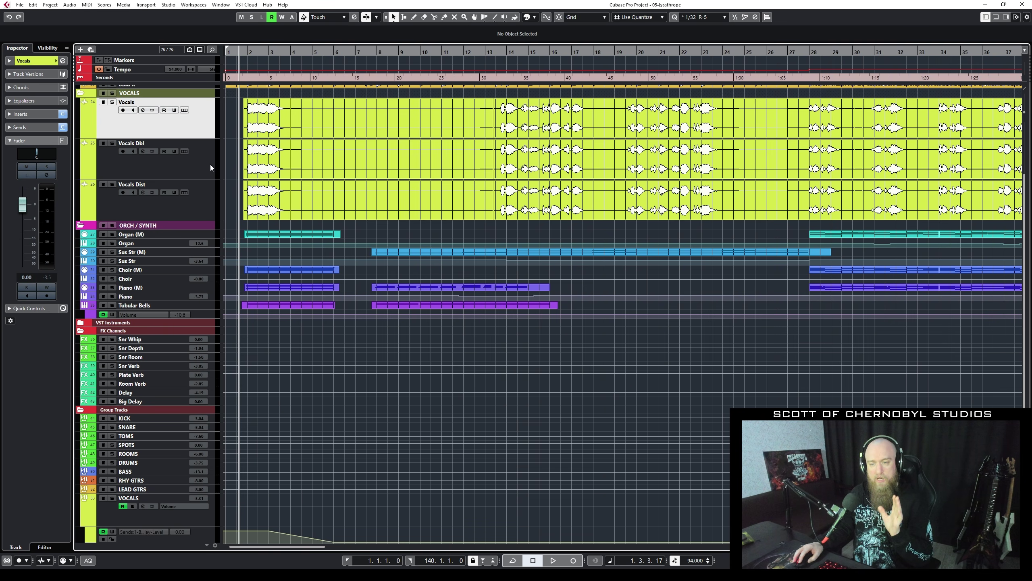
click(209, 164)
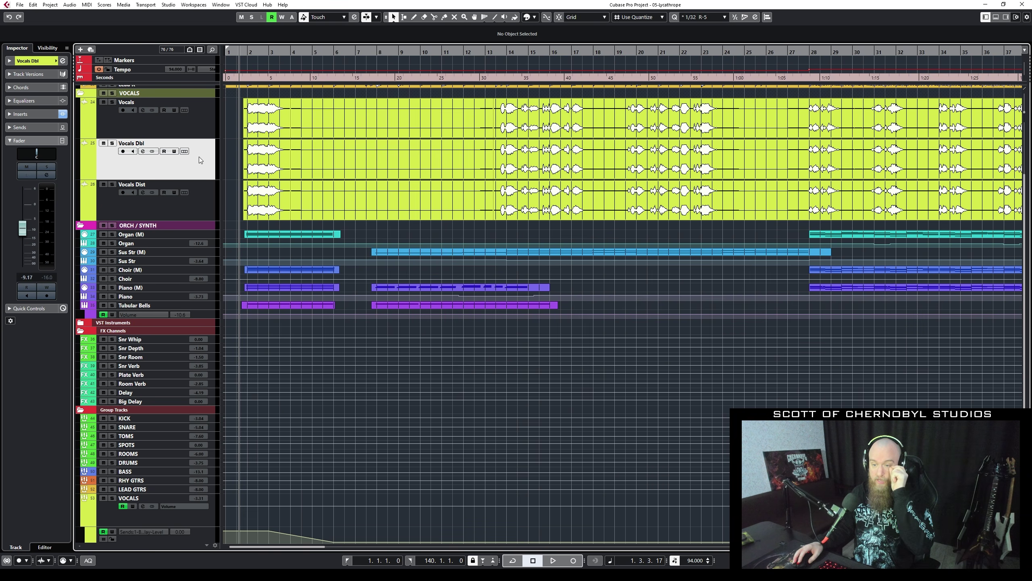
click(201, 211)
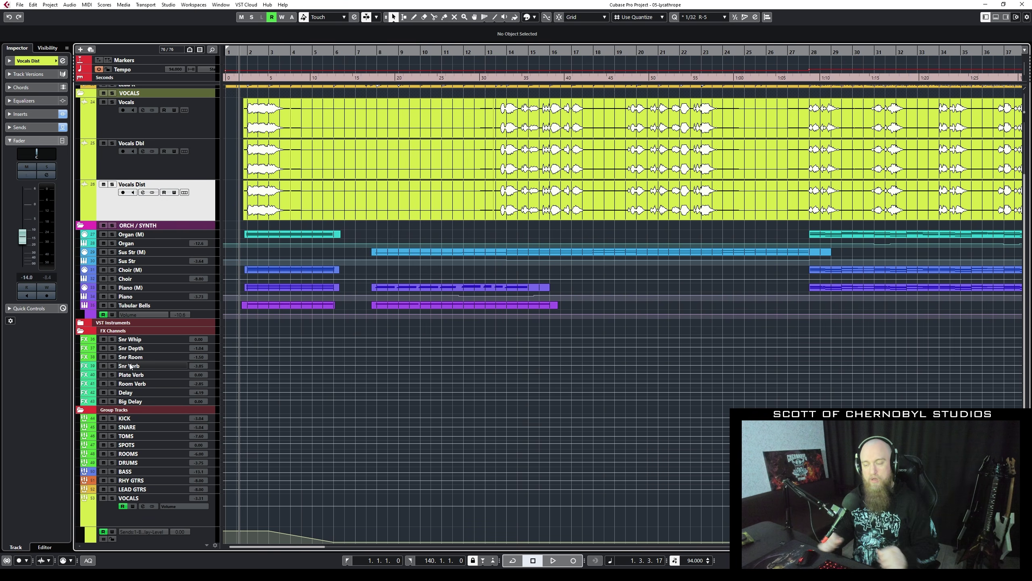
- Zoom out the timeline, play the song's ending from about bar 121 in the full mix, and return to the project start
key(g)
scroll(482, 284, right, 10)
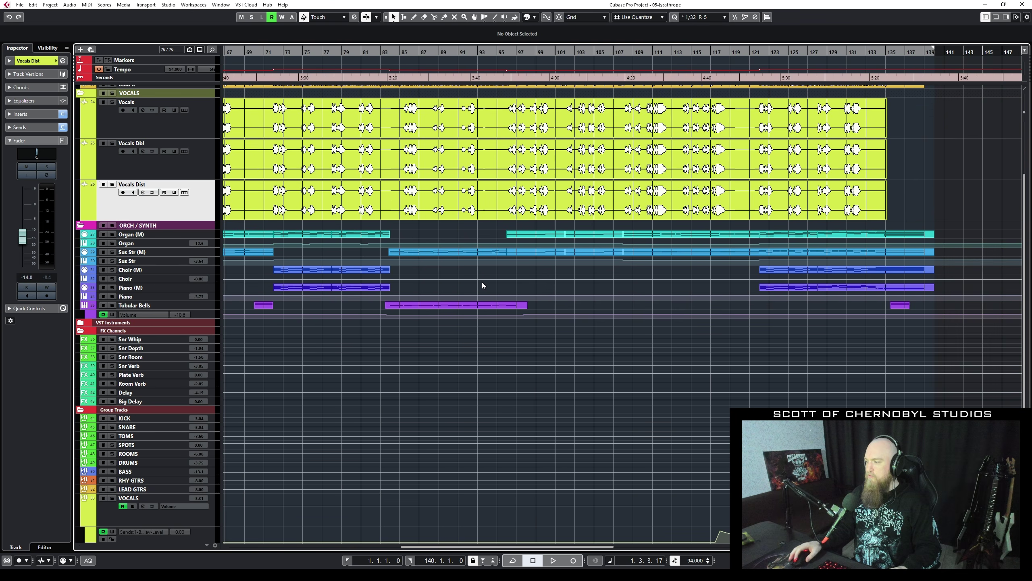
click(758, 326)
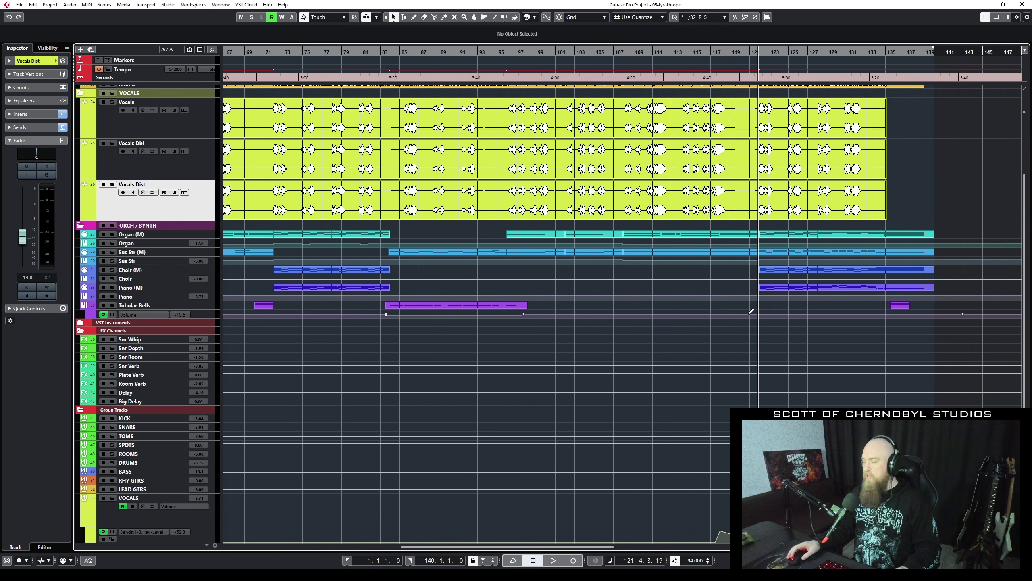
key(space)
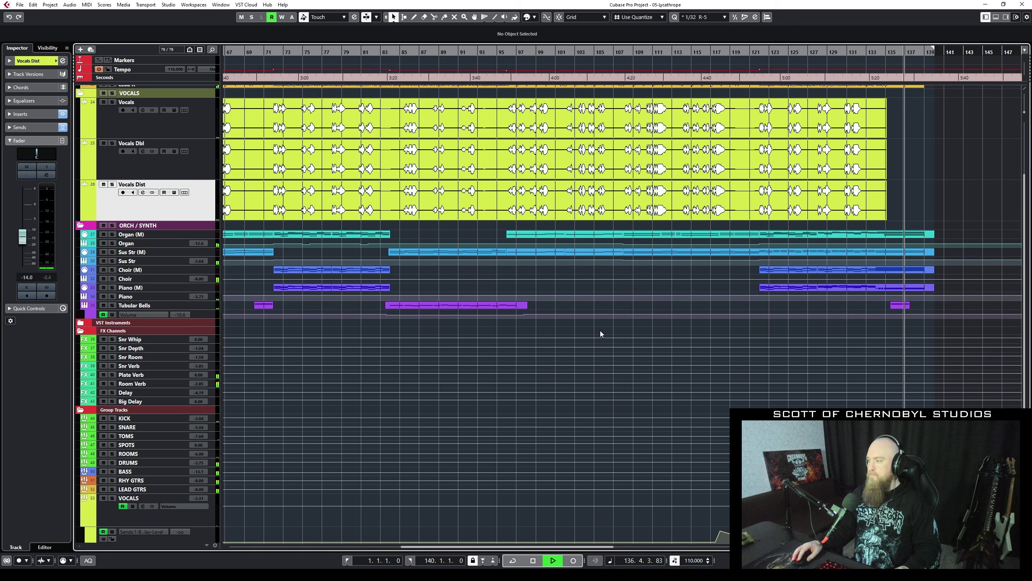
key(space)
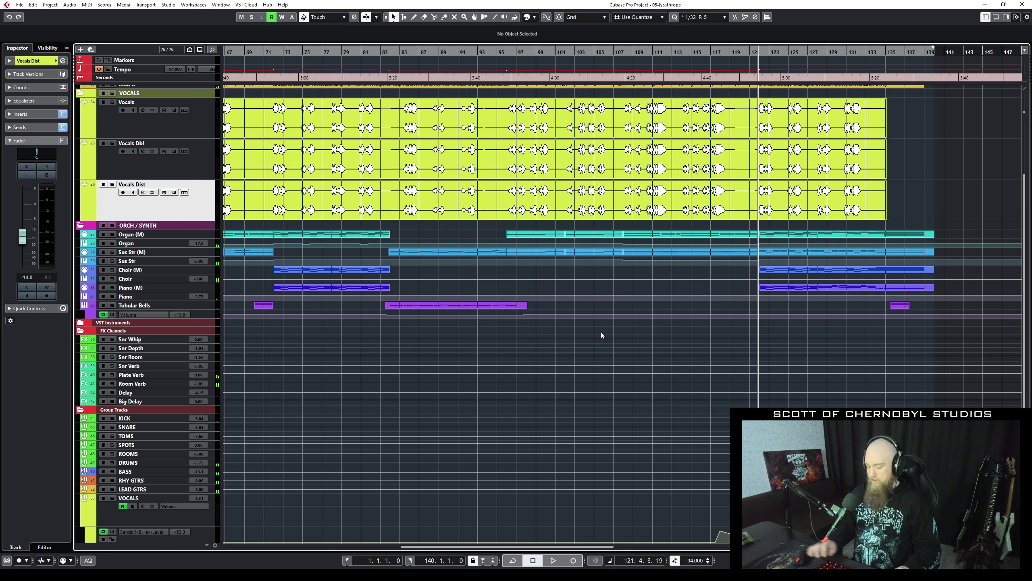
key(Home)
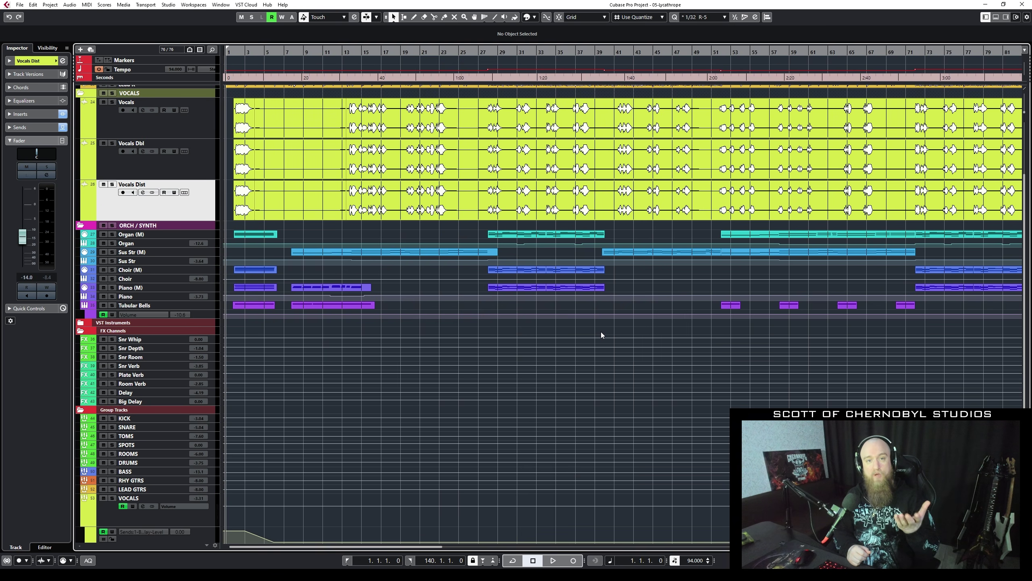